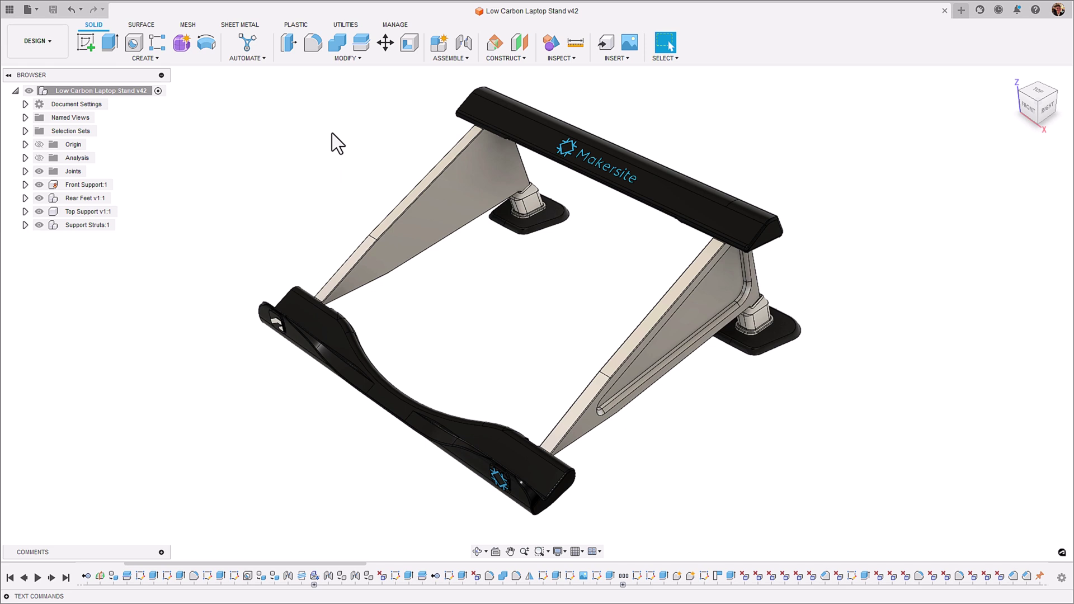
- Launch Makersite, centre its panel, and send the stand's BOM for 10.42 kg CO2e analysis
left_click(335, 25)
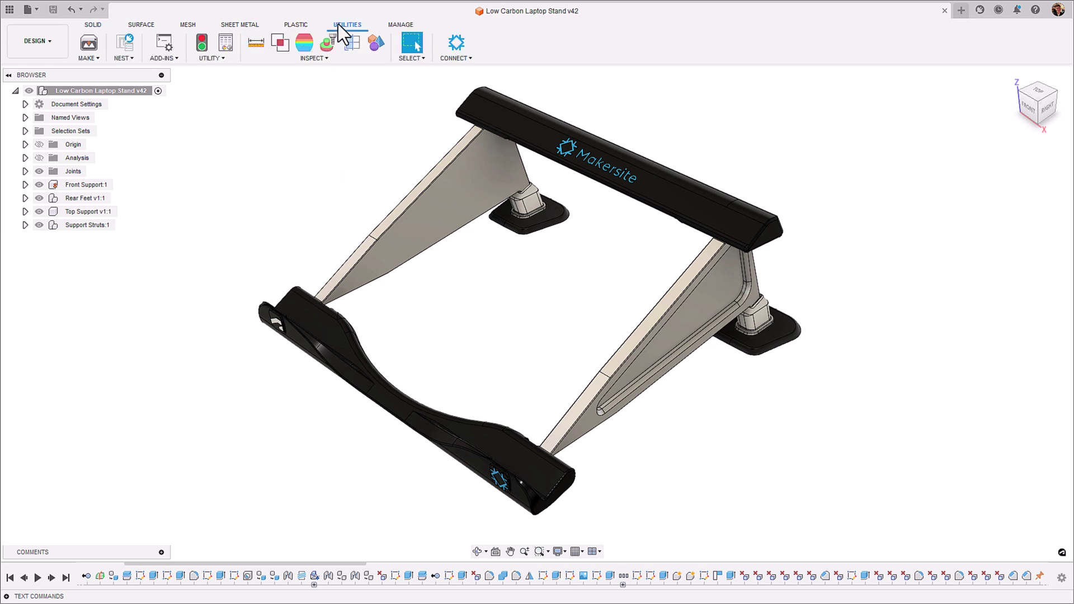
left_click(455, 51)
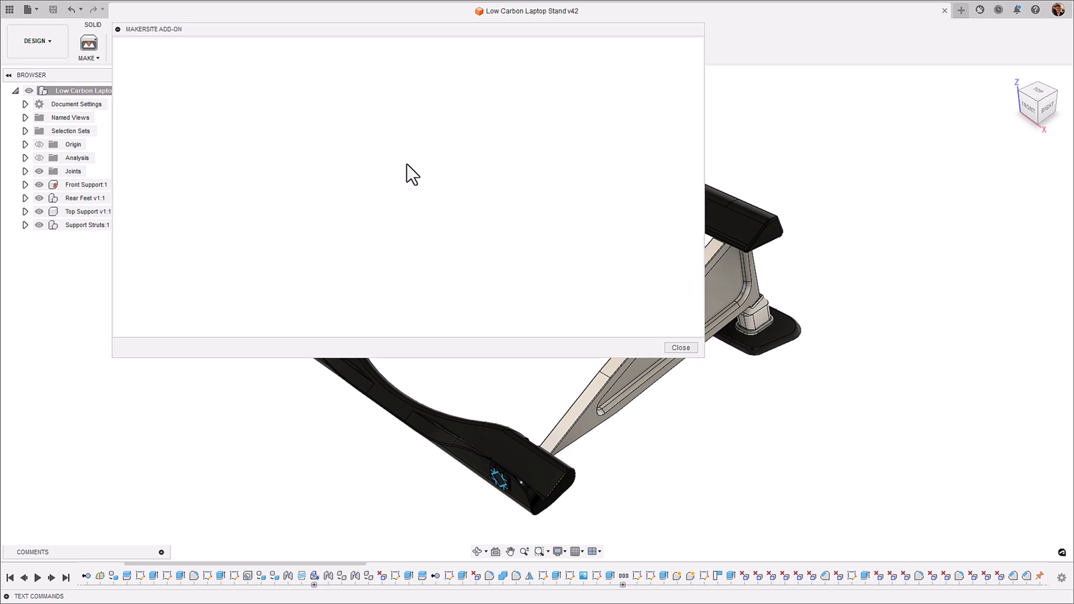
left_click_drag(285, 31, 403, 136)
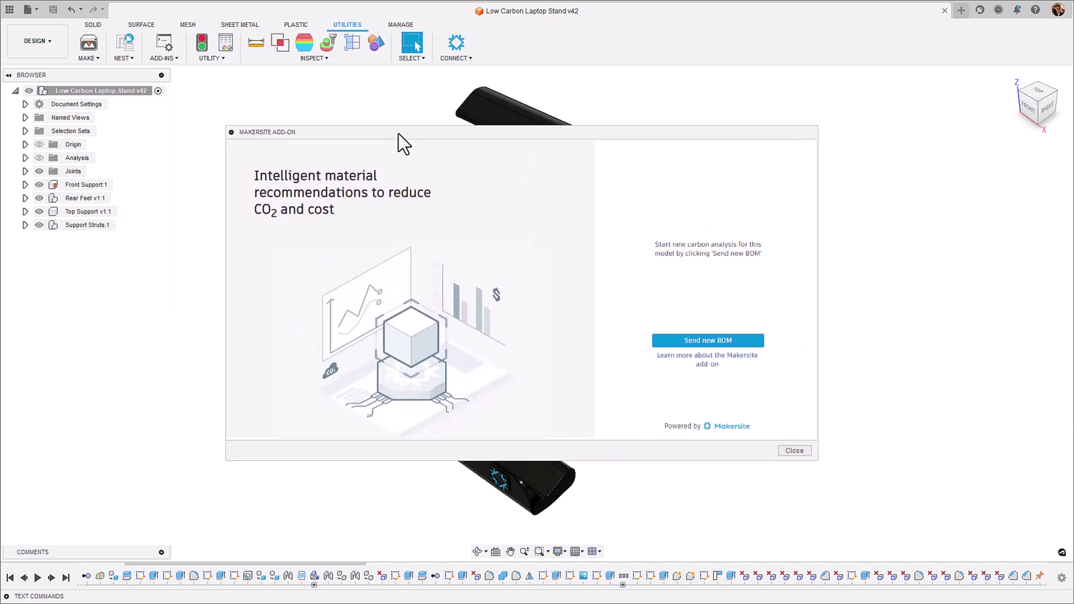
left_click(714, 342)
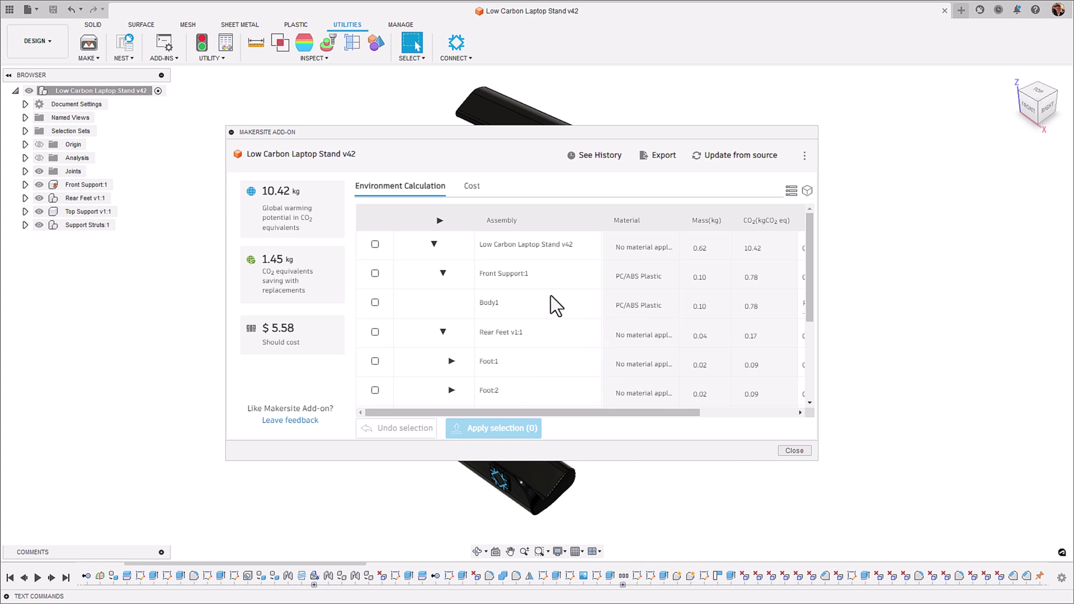
- Scroll the Makersite table to the Recommended column and keep Polypropylene for Body1 (75.60% CO2 saving)
scroll(548, 263, "down", 1)
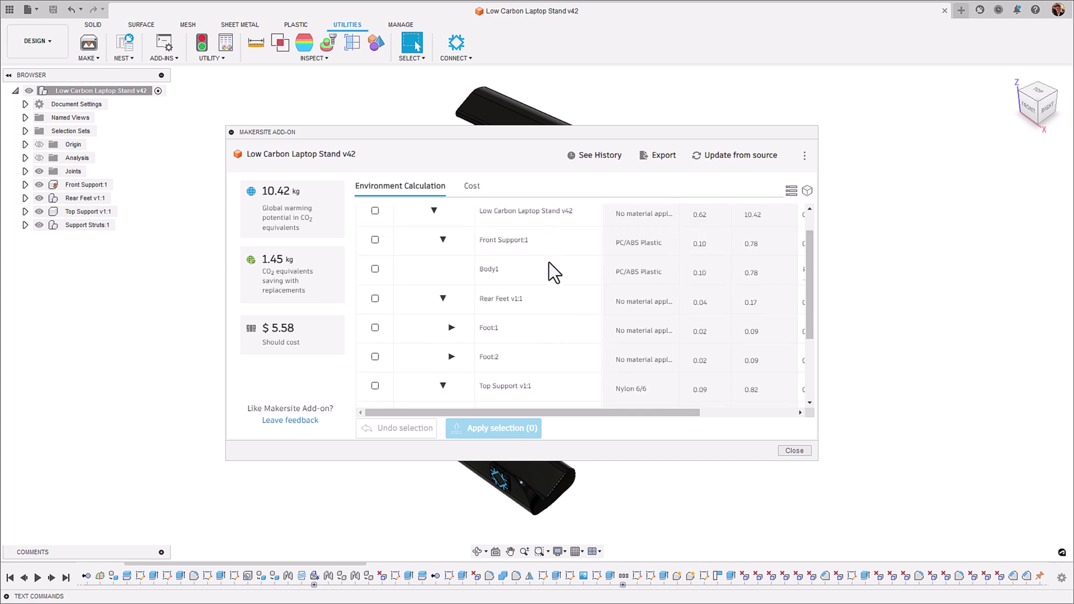
scroll(549, 263, "down", 2)
scroll(540, 226, "down", 2)
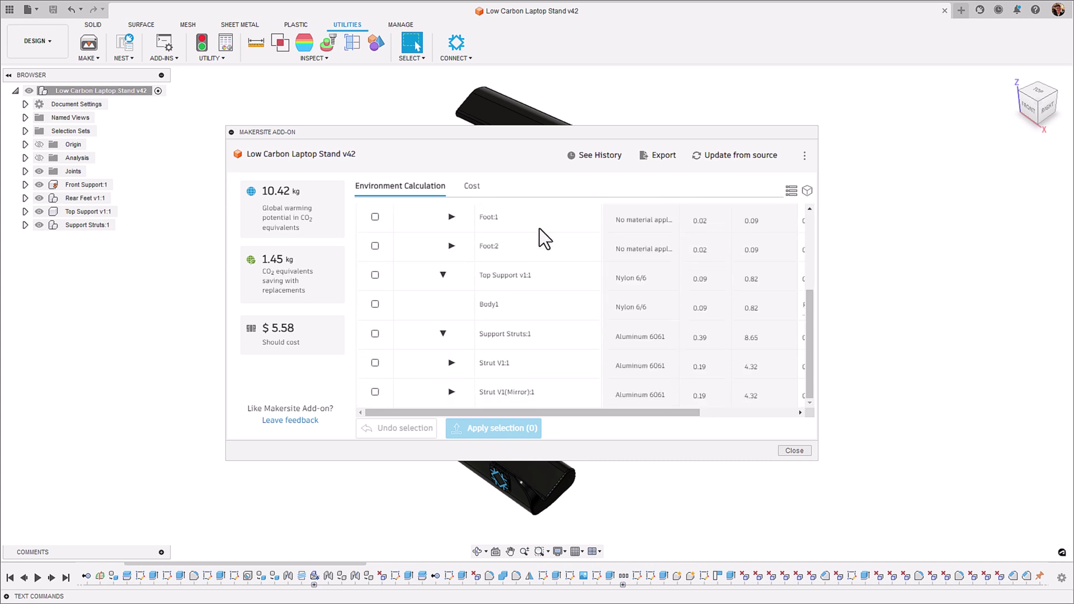
scroll(542, 339, "up", 5)
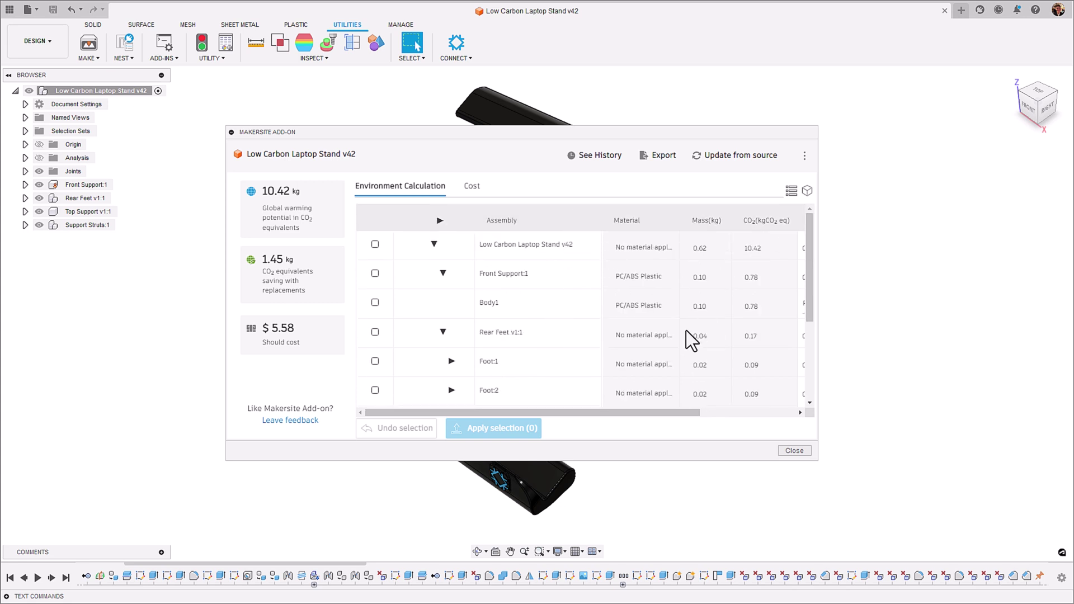
left_click_drag(664, 414, 779, 432)
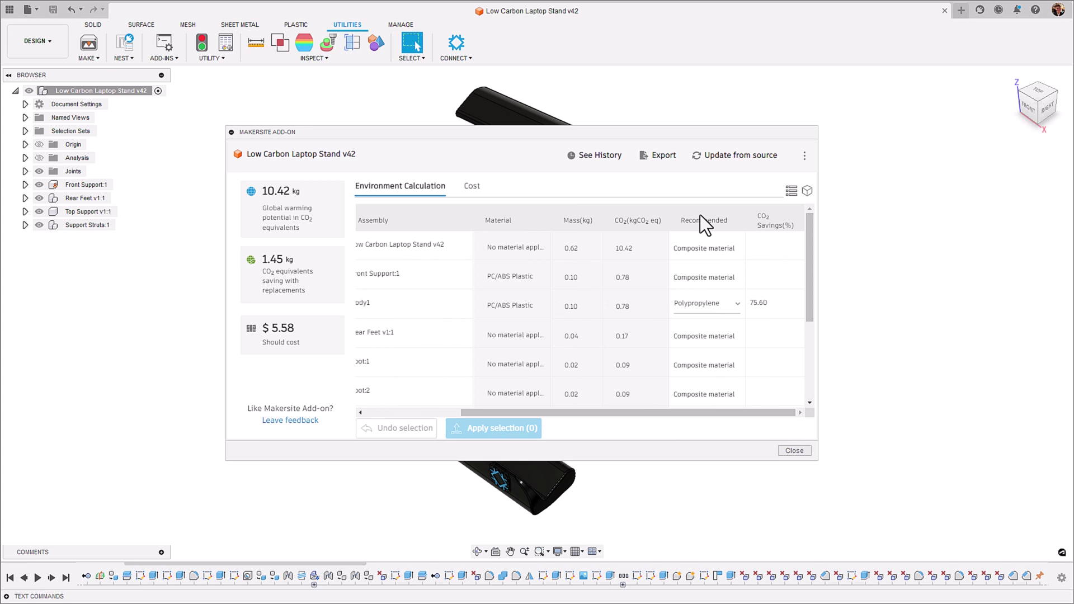
mouse_move(627, 218)
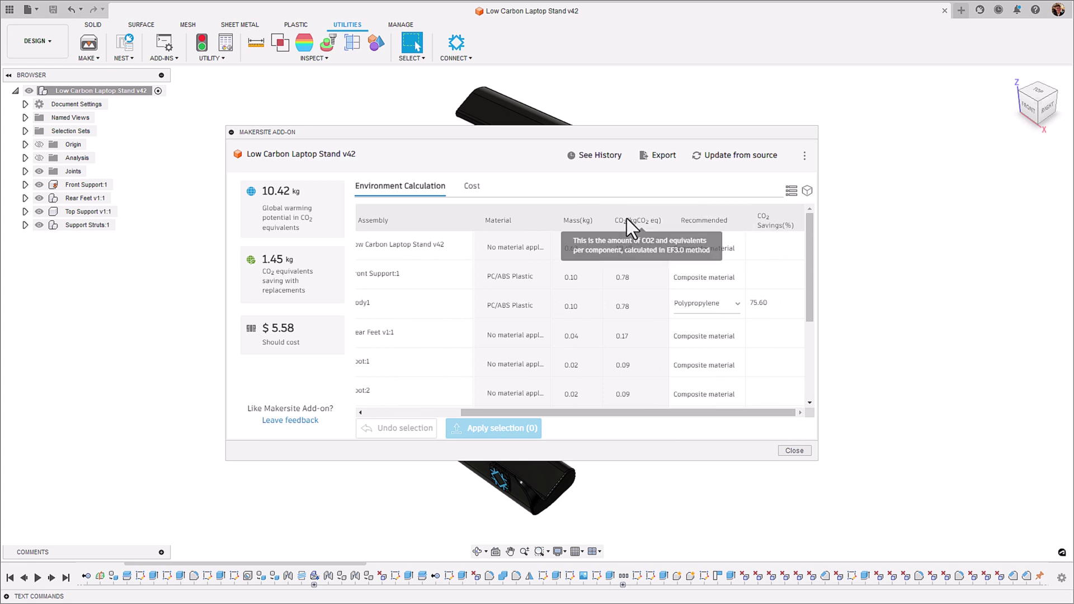
left_click_drag(571, 414, 537, 409)
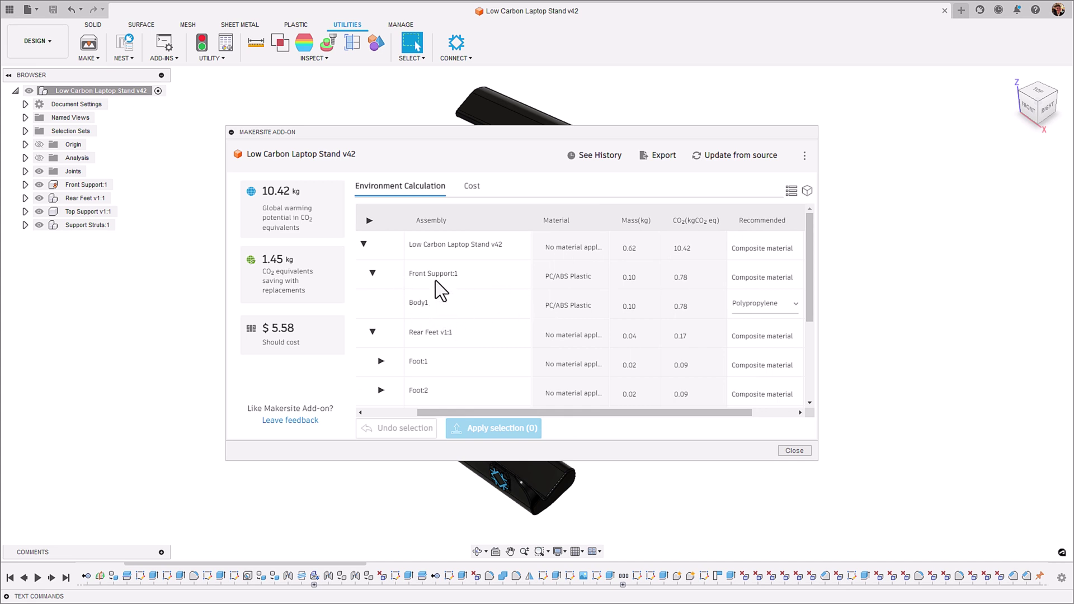
left_click_drag(413, 128, 427, 152)
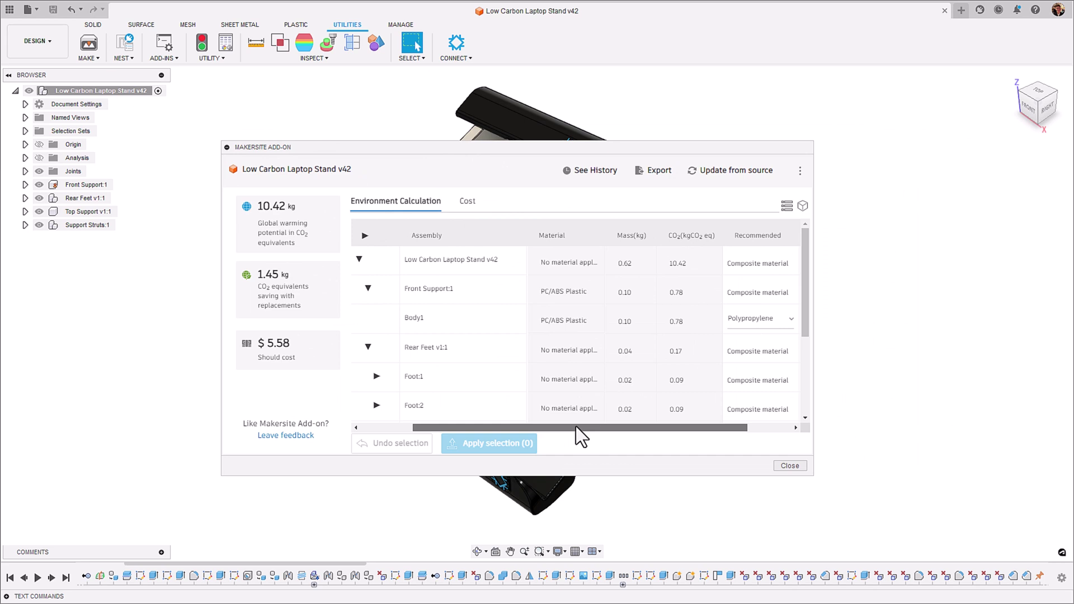
left_click_drag(575, 426, 677, 405)
left_click(694, 322)
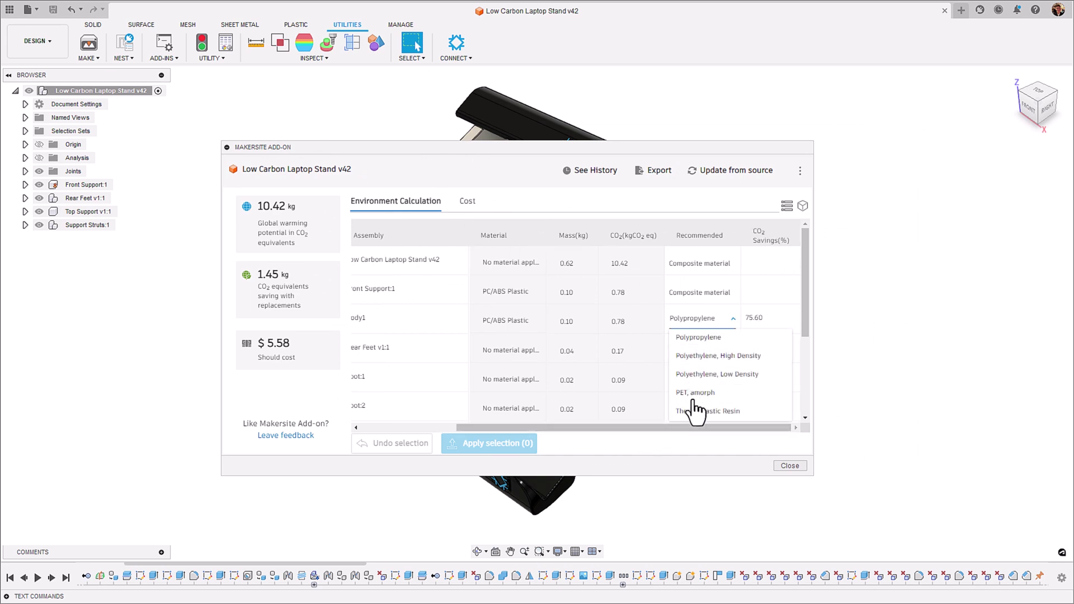
left_click(693, 336)
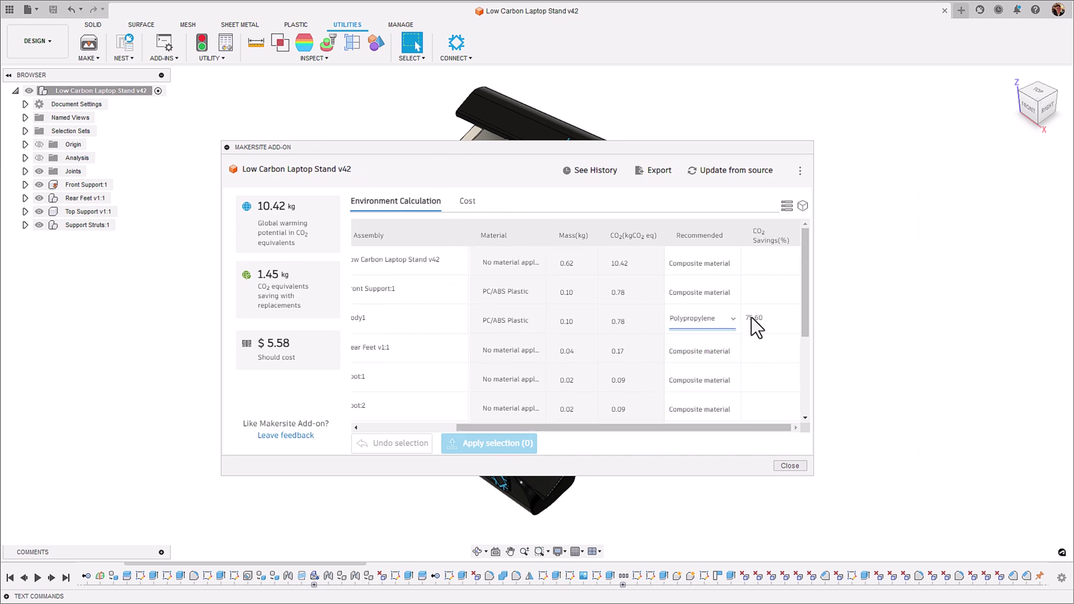
left_click(465, 207)
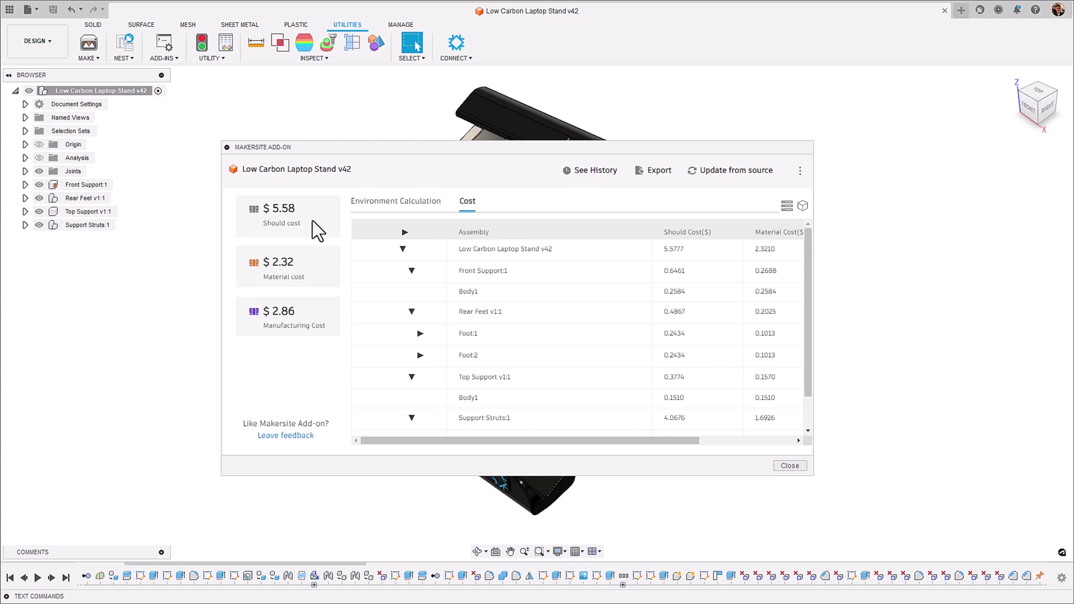
mouse_move(317, 310)
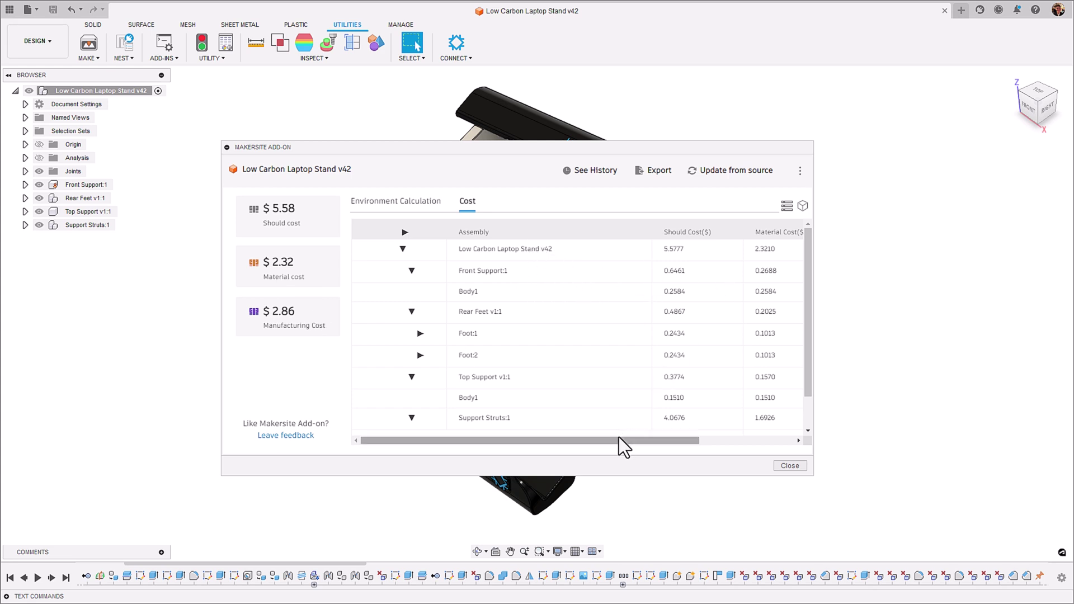
left_click_drag(616, 440, 536, 423)
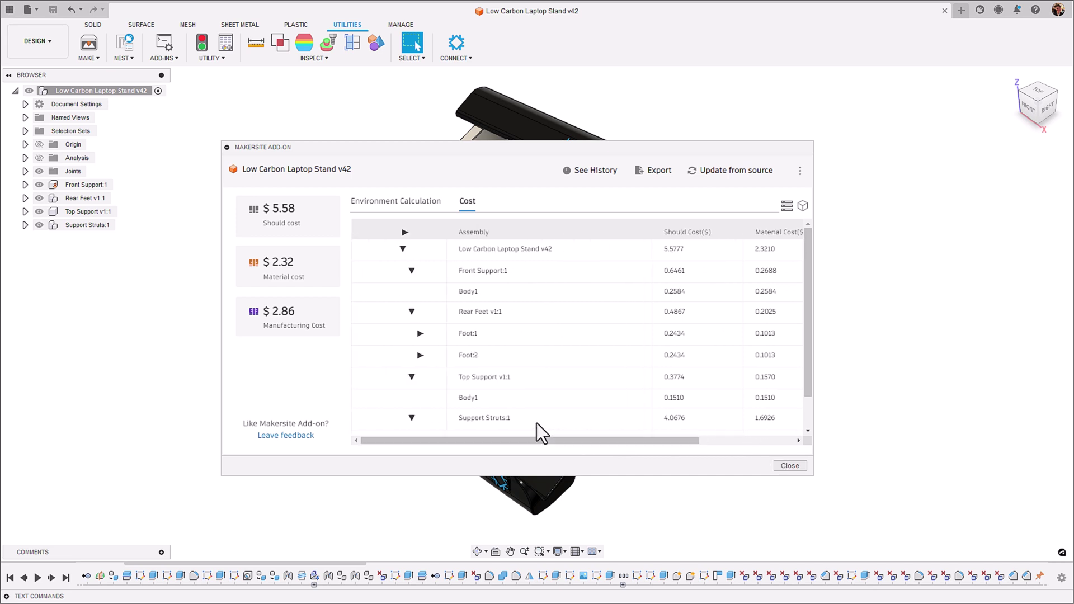
left_click(402, 203)
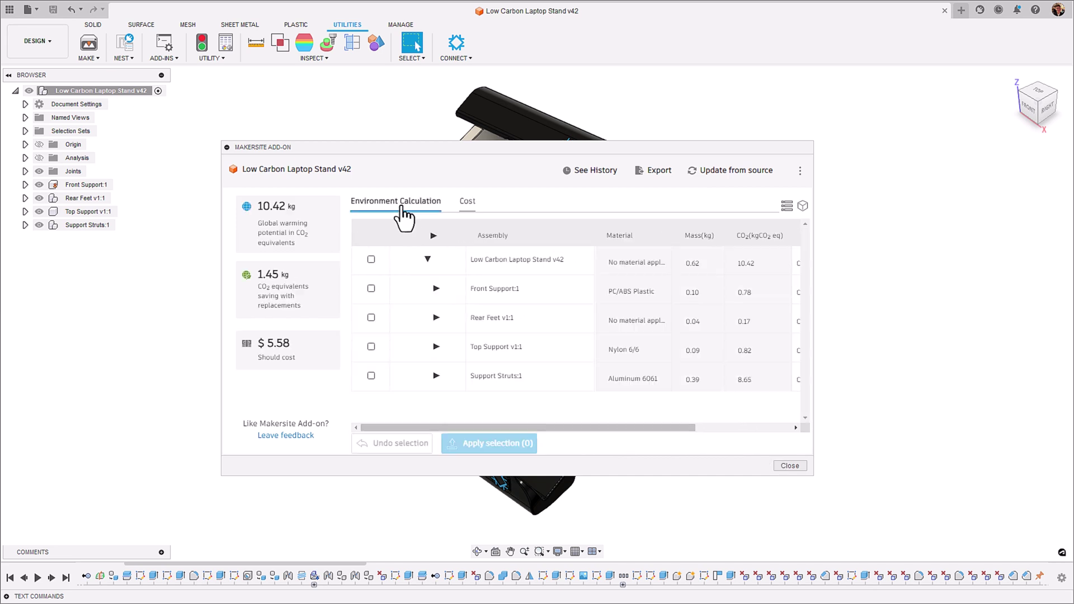
- Display the stand's CO2 heat map and orbit it to a new angle
left_click(803, 206)
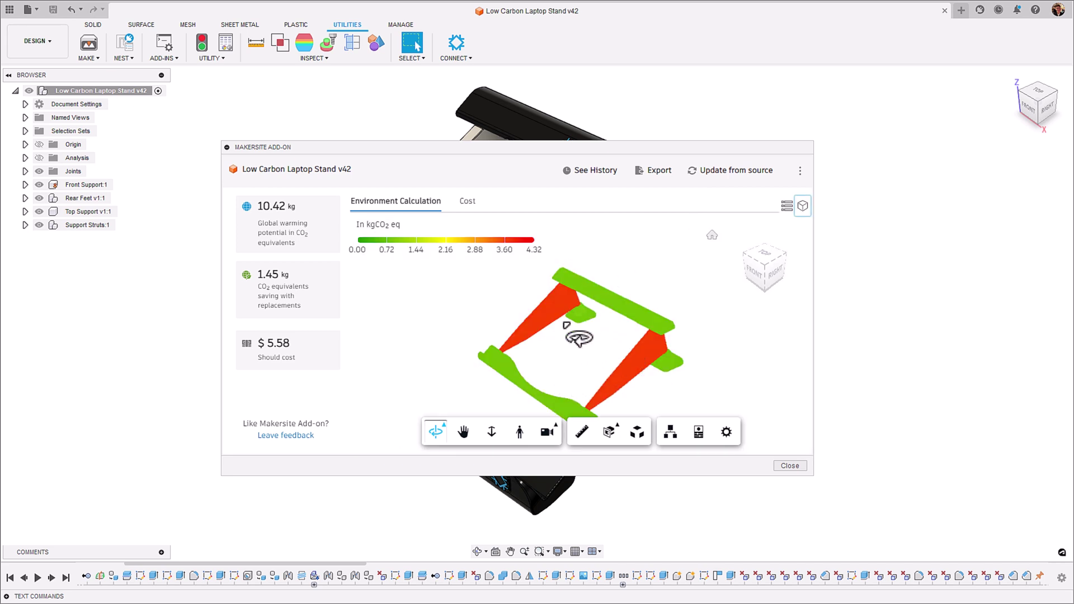
mouse_move(586, 339)
left_mouse_down()
mouse_move(570, 304)
mouse_move(542, 343)
mouse_move(570, 340)
left_mouse_up()
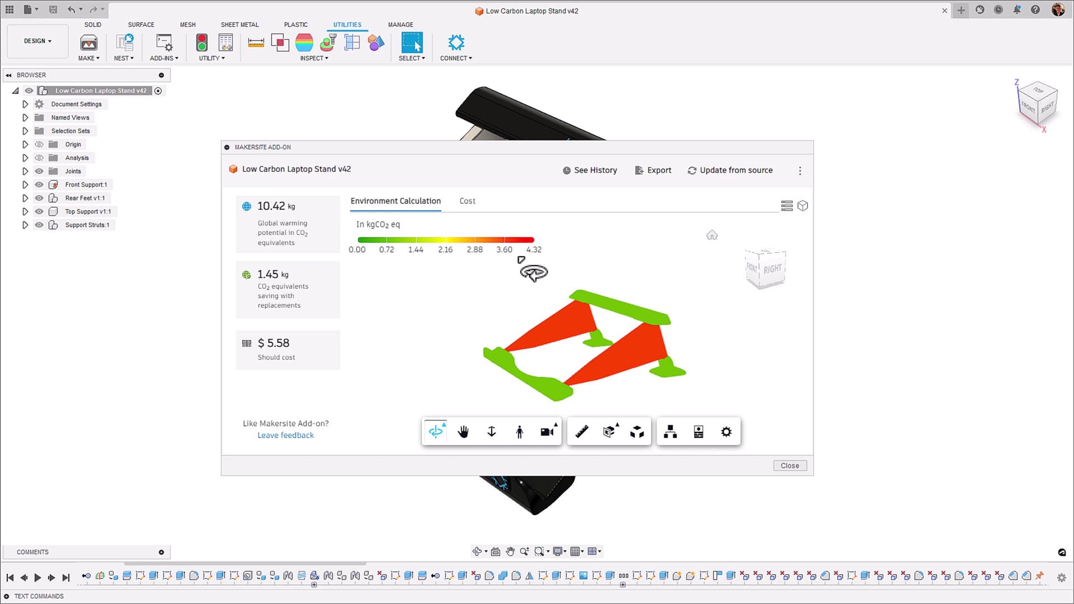
left_click_drag(564, 328, 564, 326)
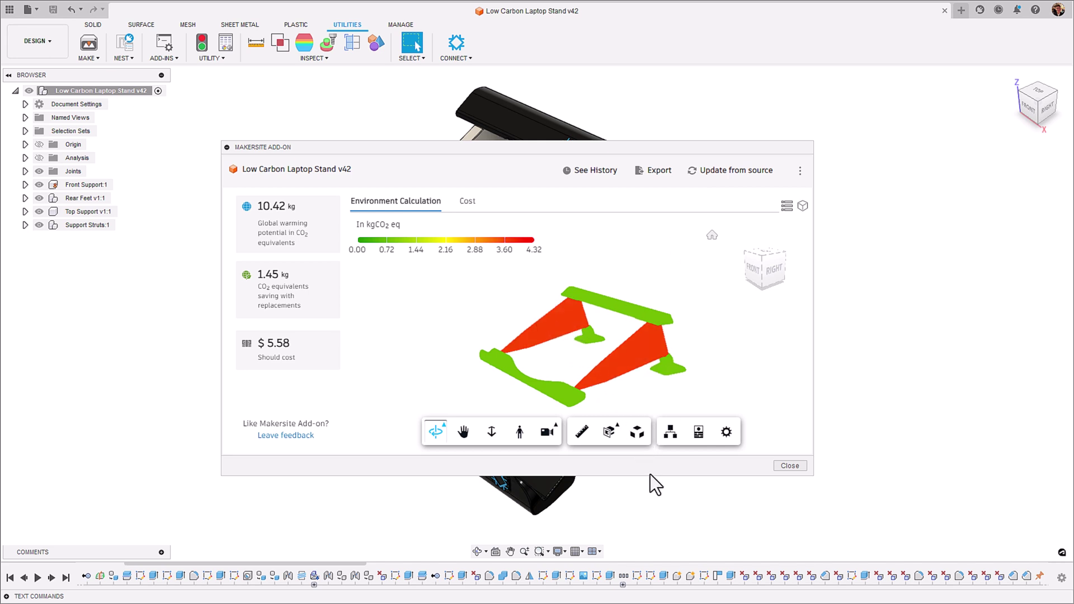
- Explode the stand's parts far apart, then slide them back together
left_click(636, 434)
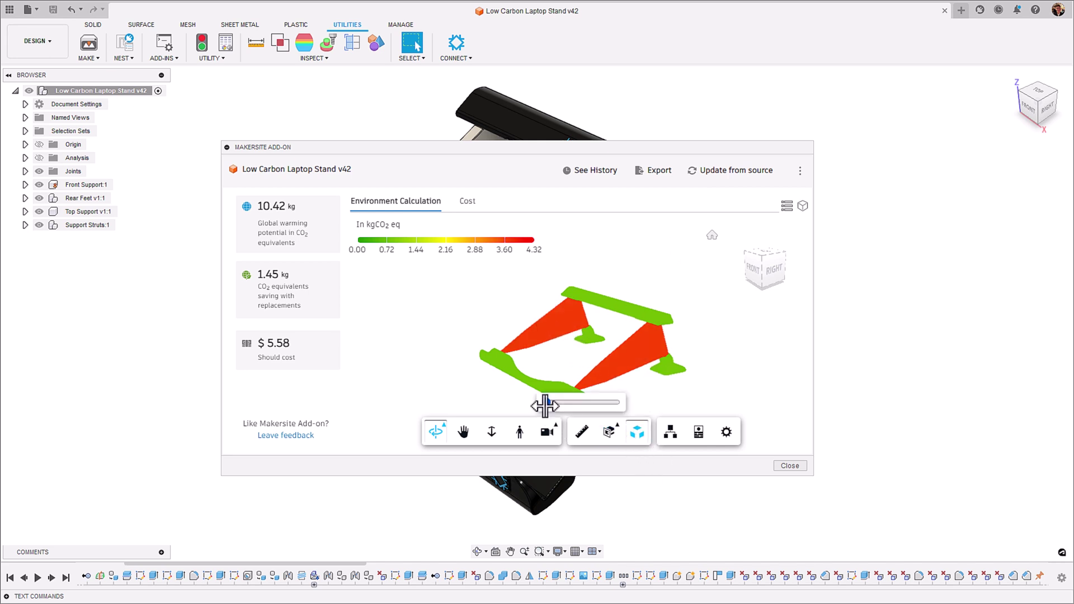
left_click_drag(554, 405, 600, 412)
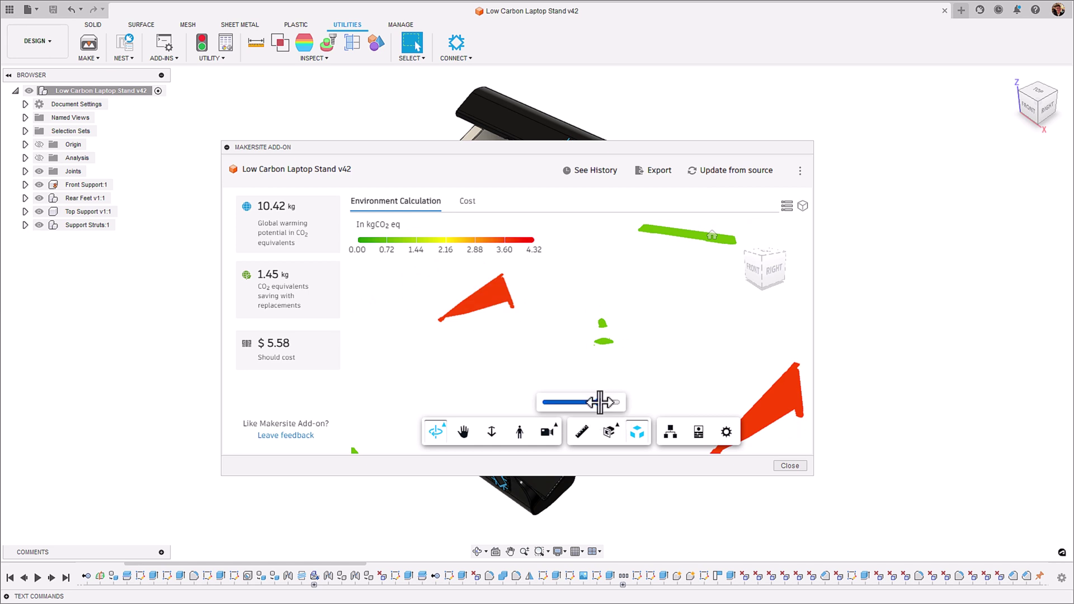
left_click_drag(594, 403, 543, 402)
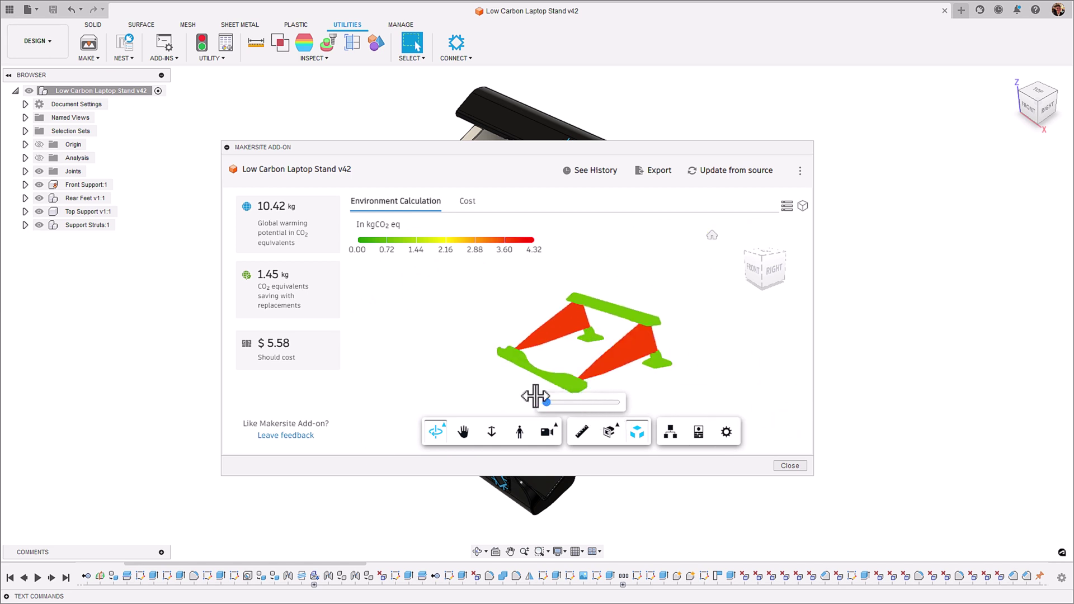
- Switch to the cost heatmap, orbit it, and compare the three versions' CO2 and cost history
left_click(463, 203)
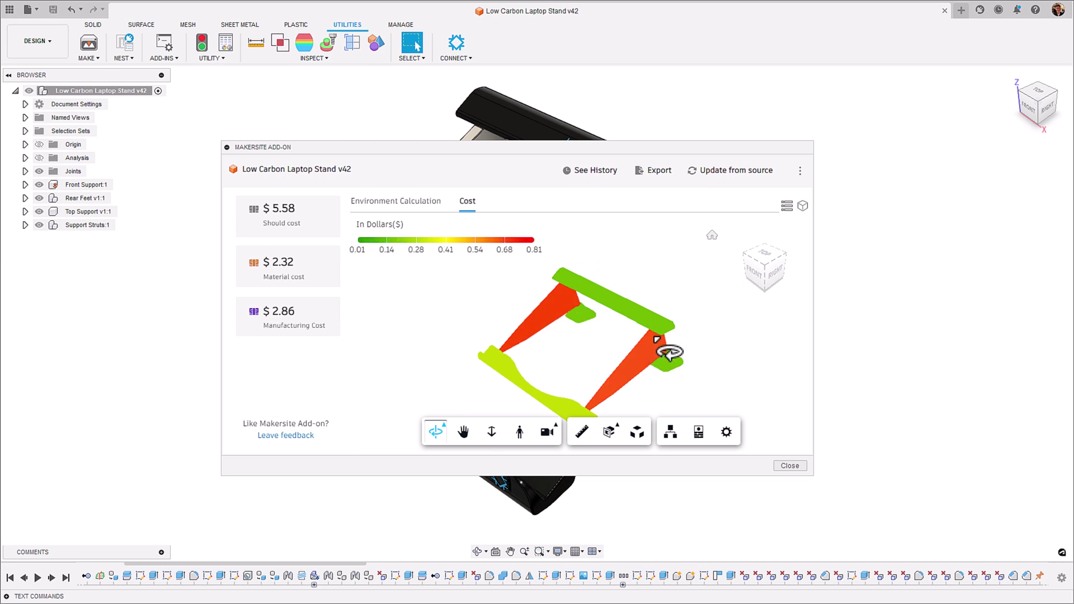
left_click_drag(657, 330, 532, 304)
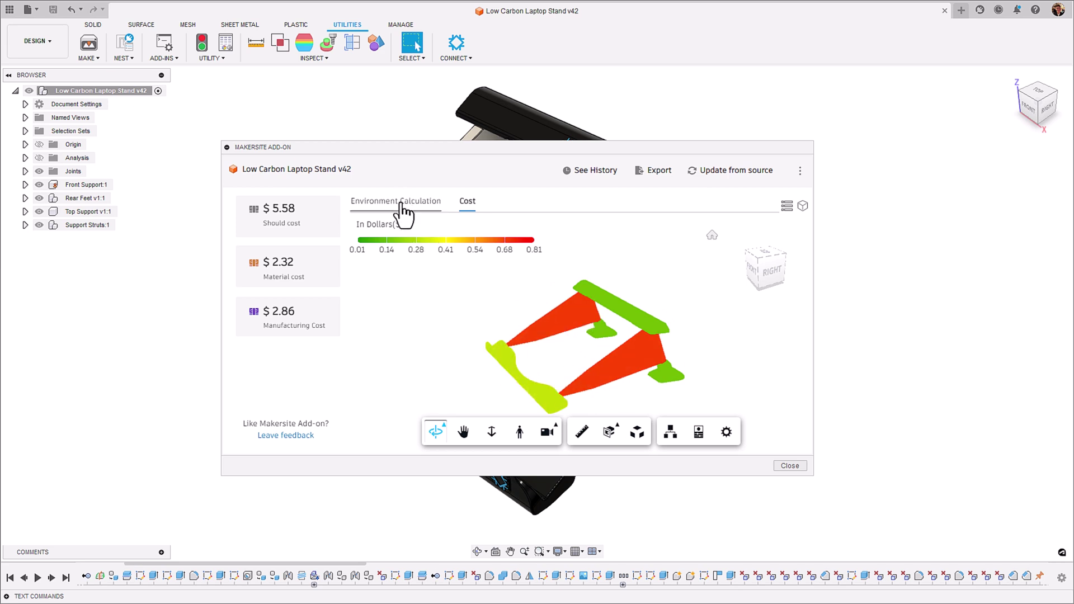
left_click(596, 171)
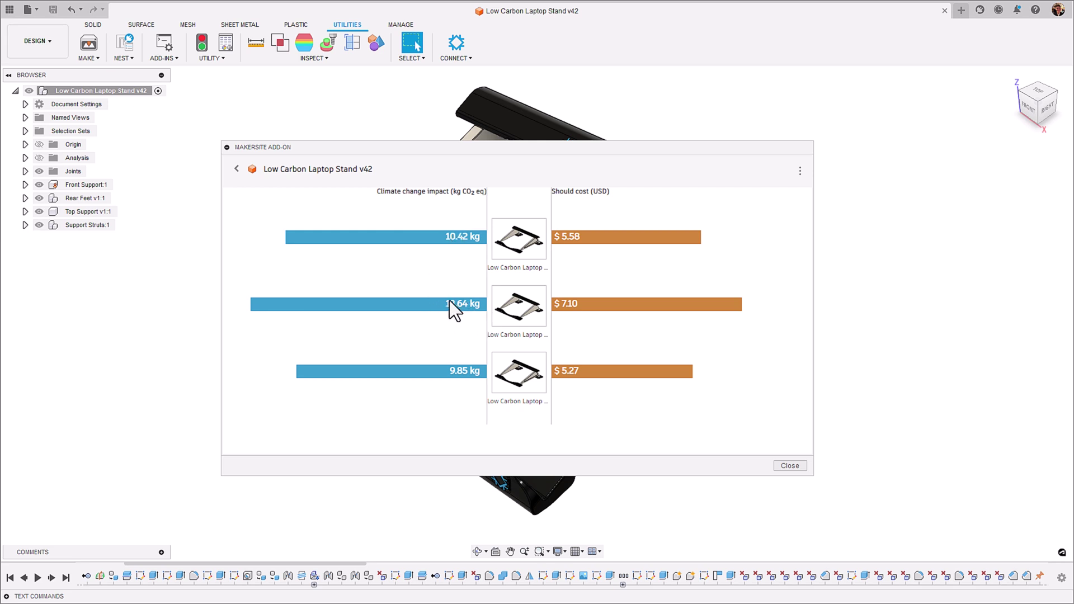
- Return to the environment calculation, then quit the Makersite add-on
left_click(235, 169)
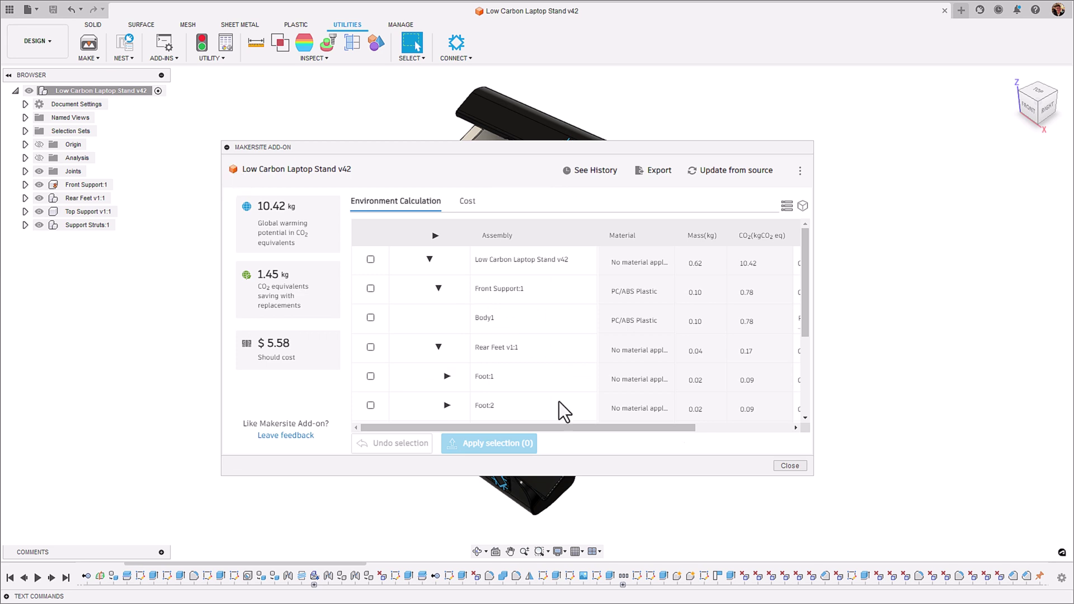
left_click(794, 467)
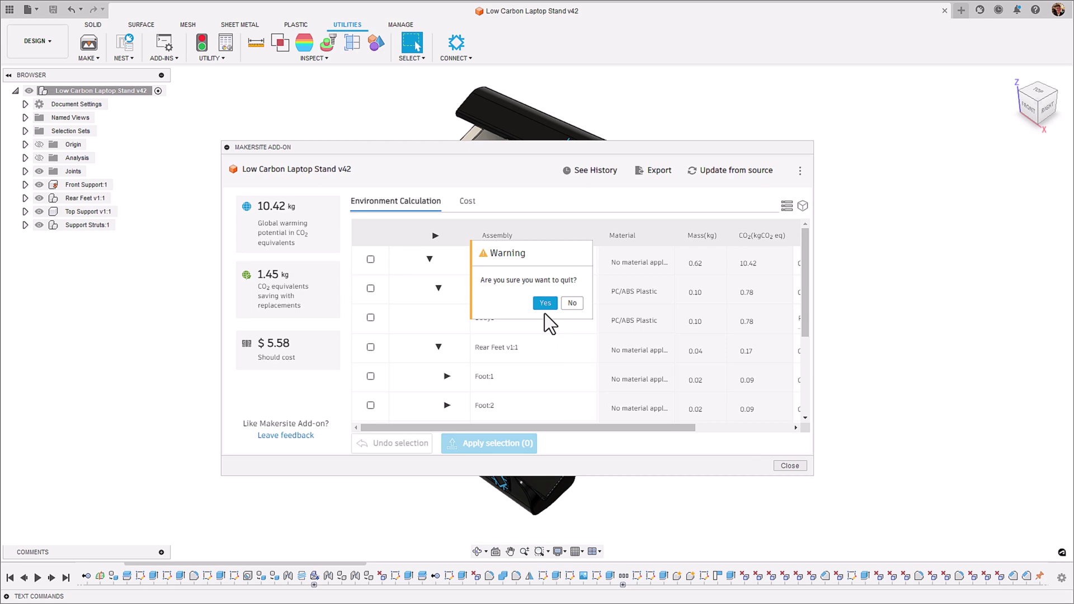
left_click(545, 304)
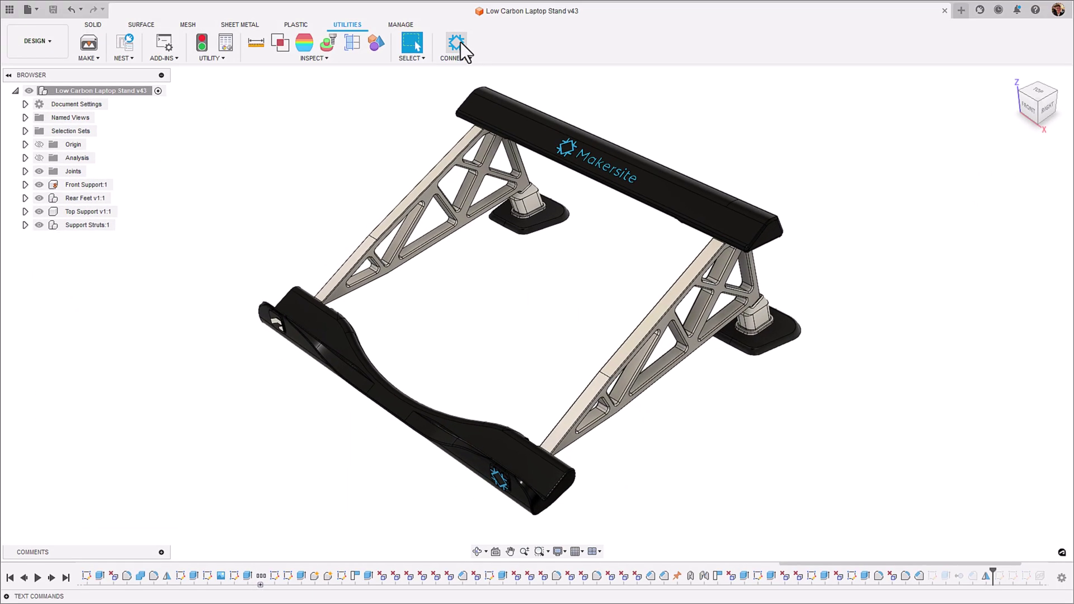
- Send the v43 BOM to Makersite and view its $4.25 cost breakdown (7.58 kg CO2e)
left_click(460, 44)
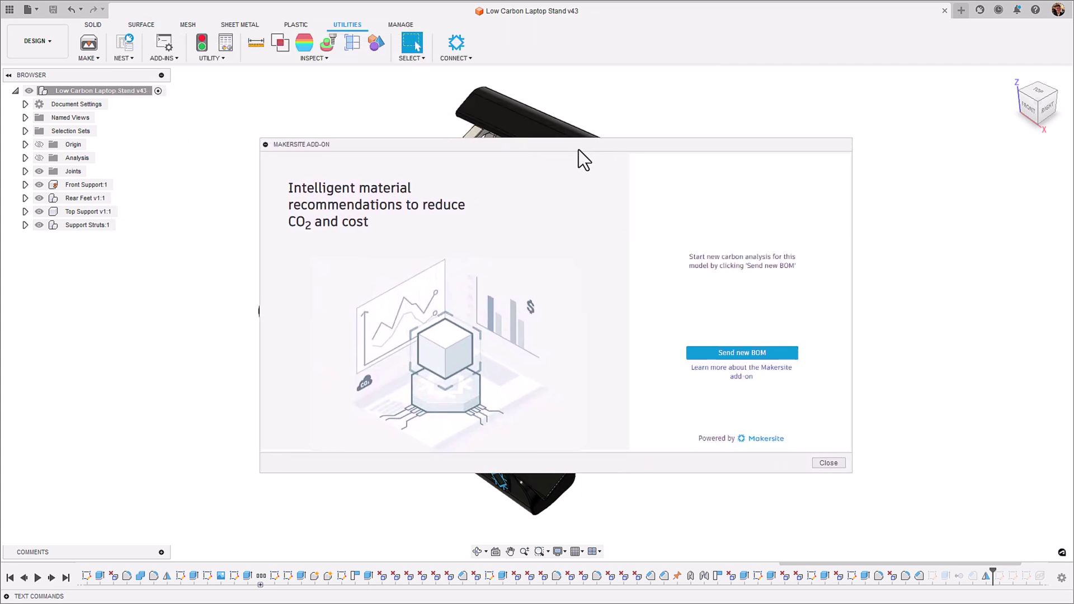
left_click(734, 358)
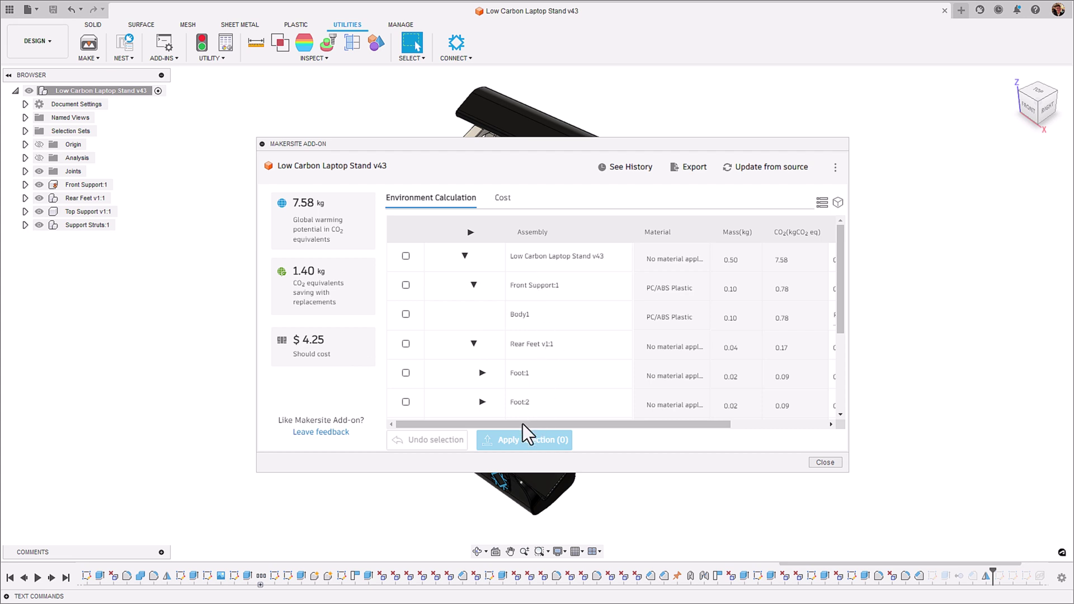
scroll(595, 377, "down", 3)
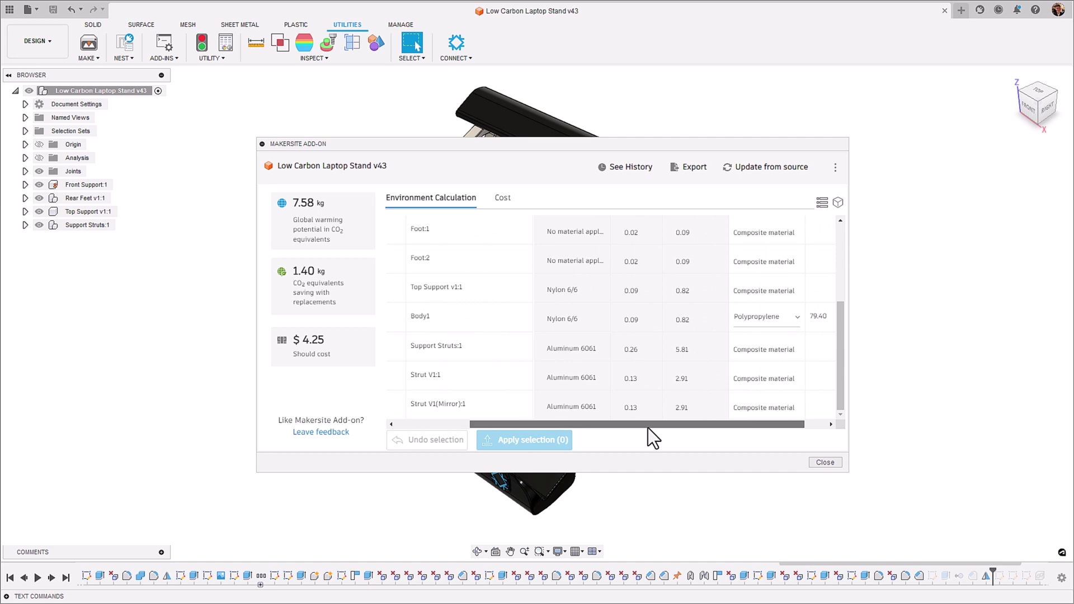
left_click_drag(648, 428, 674, 431)
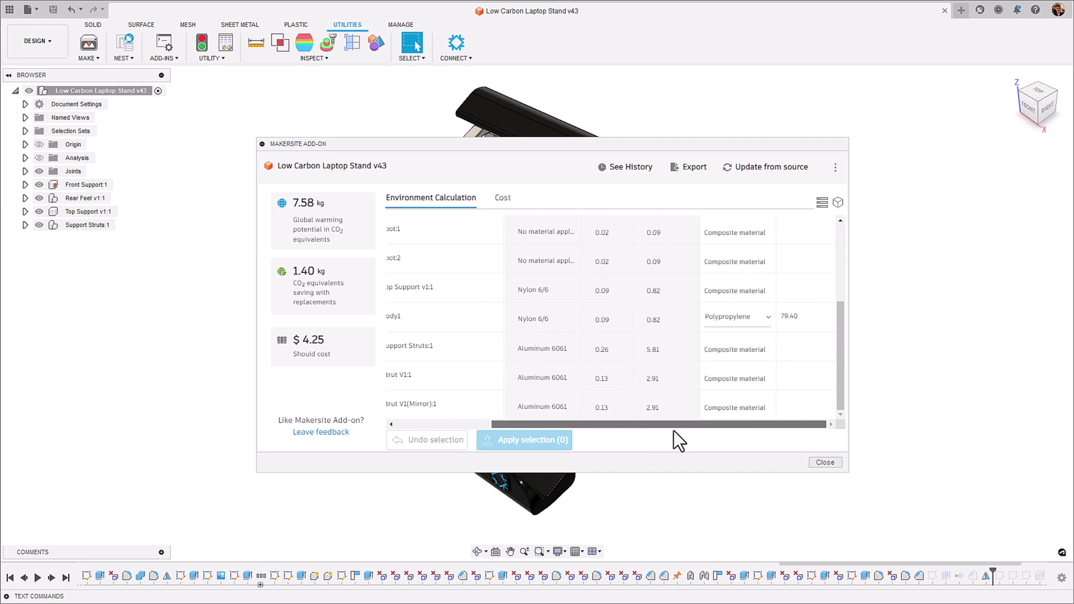
left_click(498, 200)
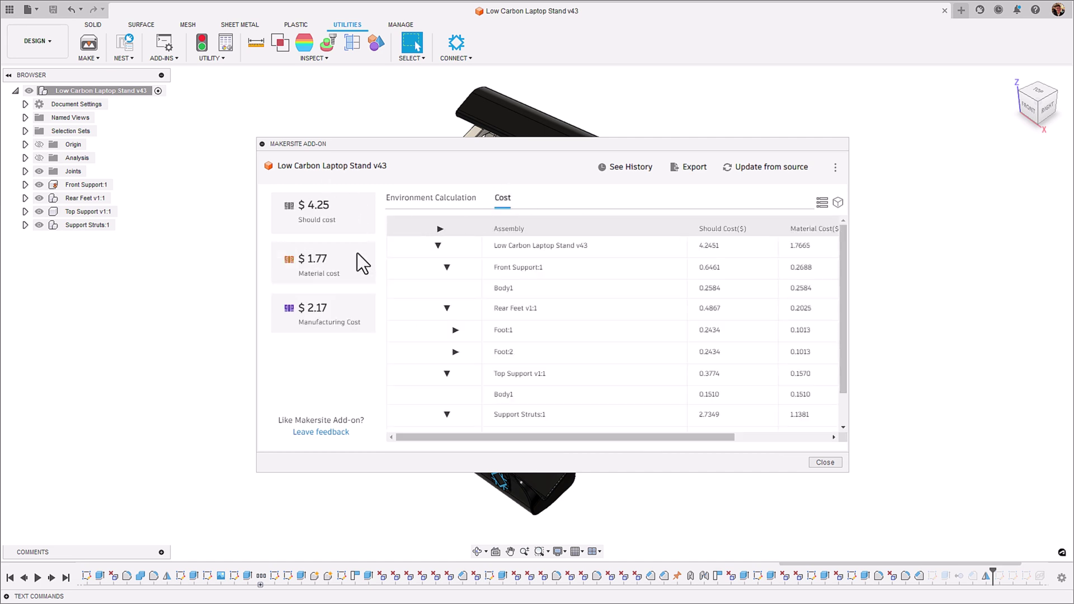
- Orbit the v43 cost and CO2 heatmaps, then open the version history comparison
left_click(838, 203)
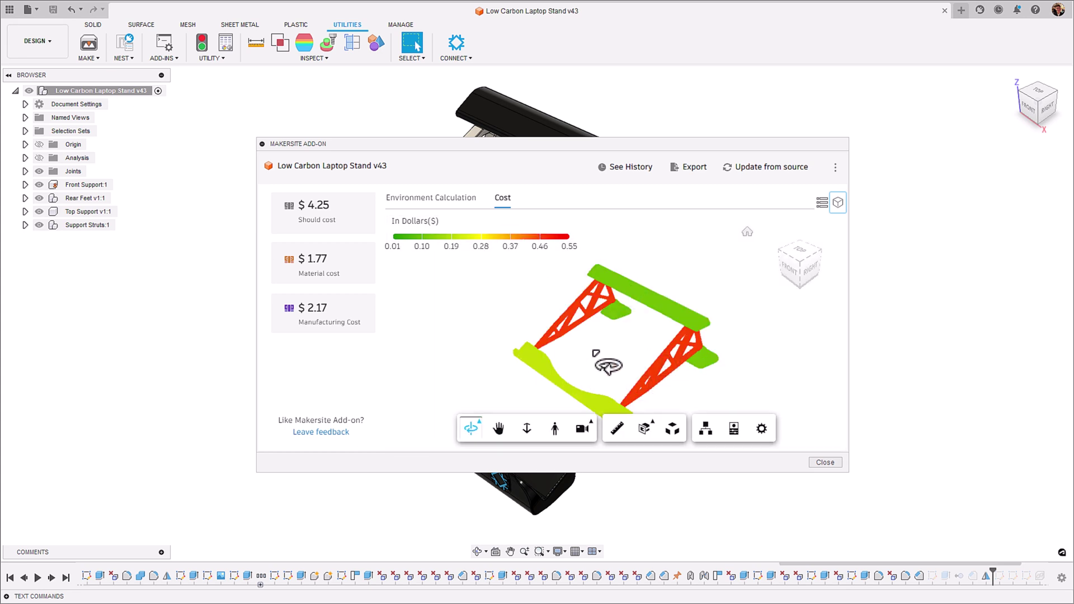
left_click_drag(595, 353, 584, 338)
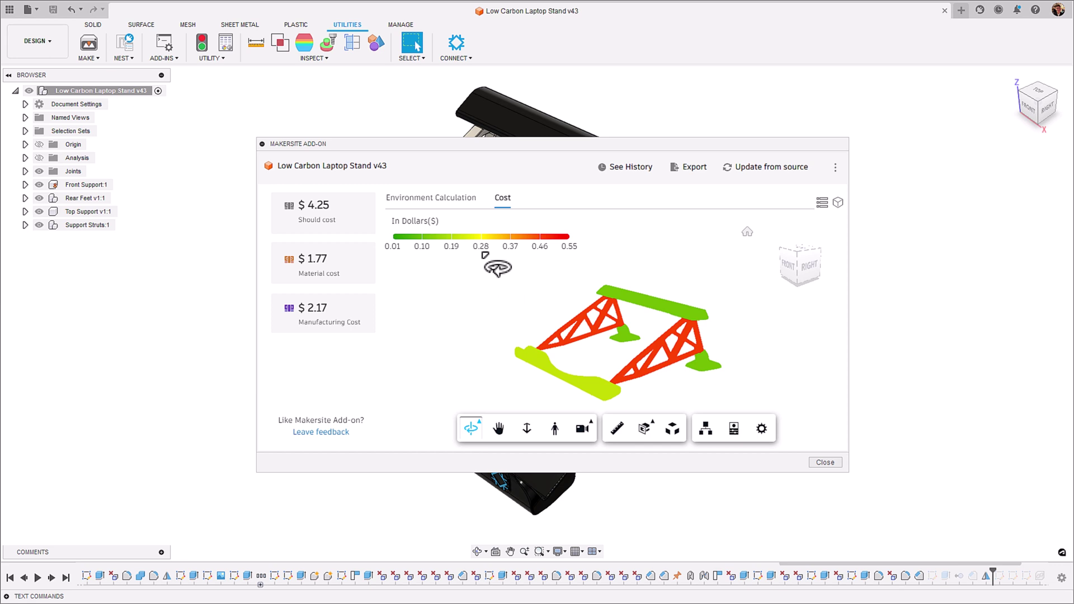
left_click_drag(661, 372, 582, 313)
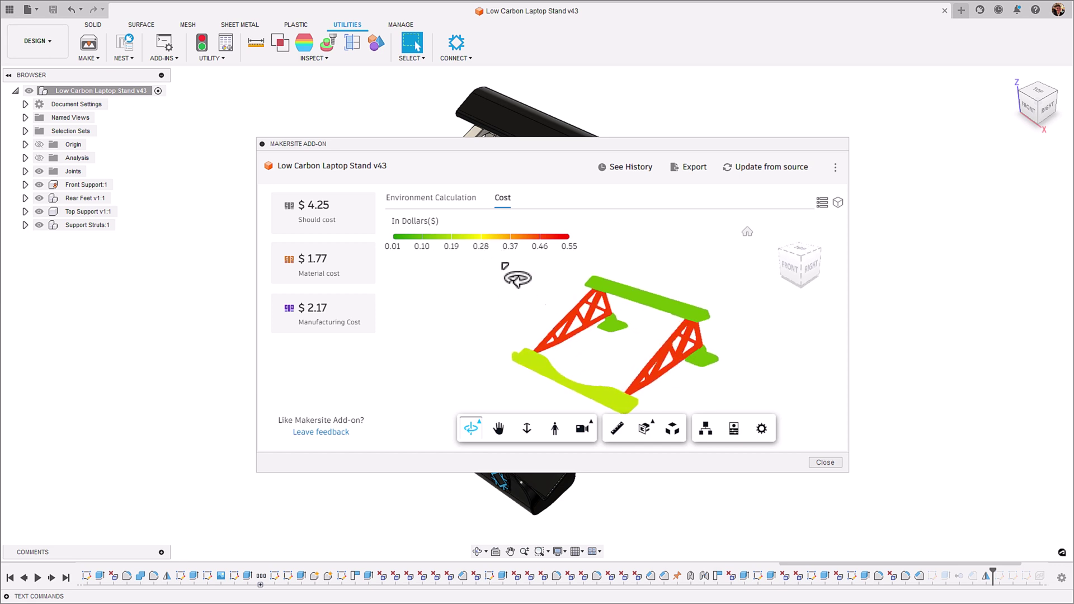
left_click(449, 200)
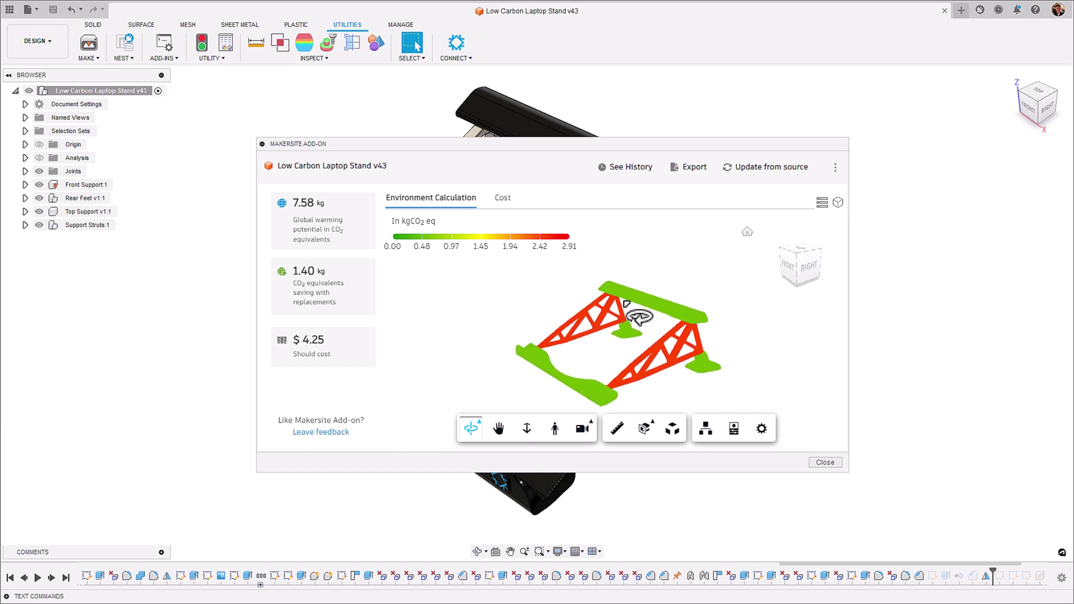
left_click_drag(627, 304, 688, 343)
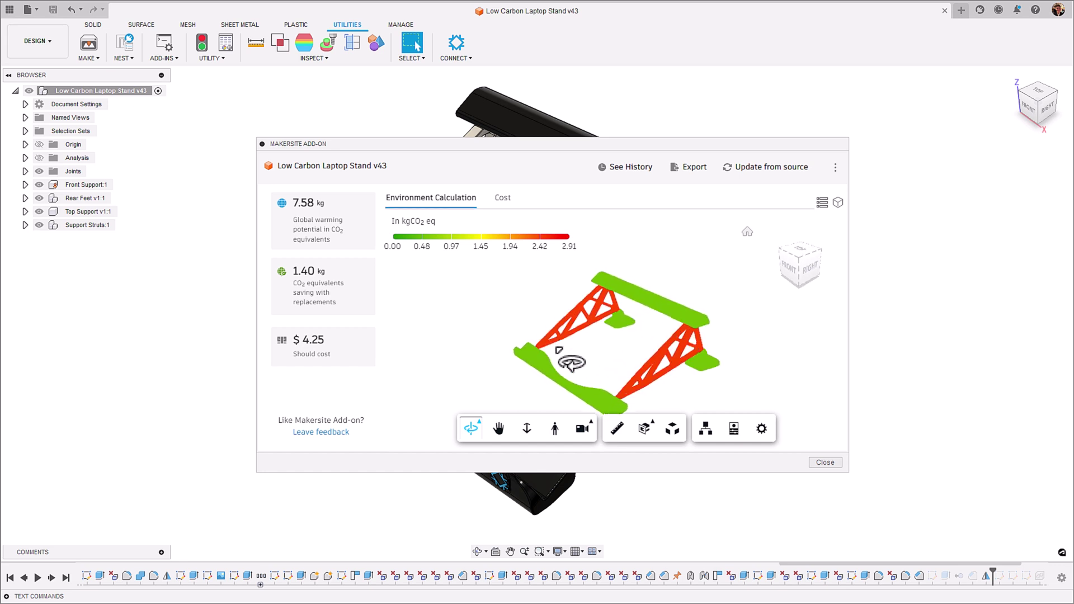
left_click(629, 168)
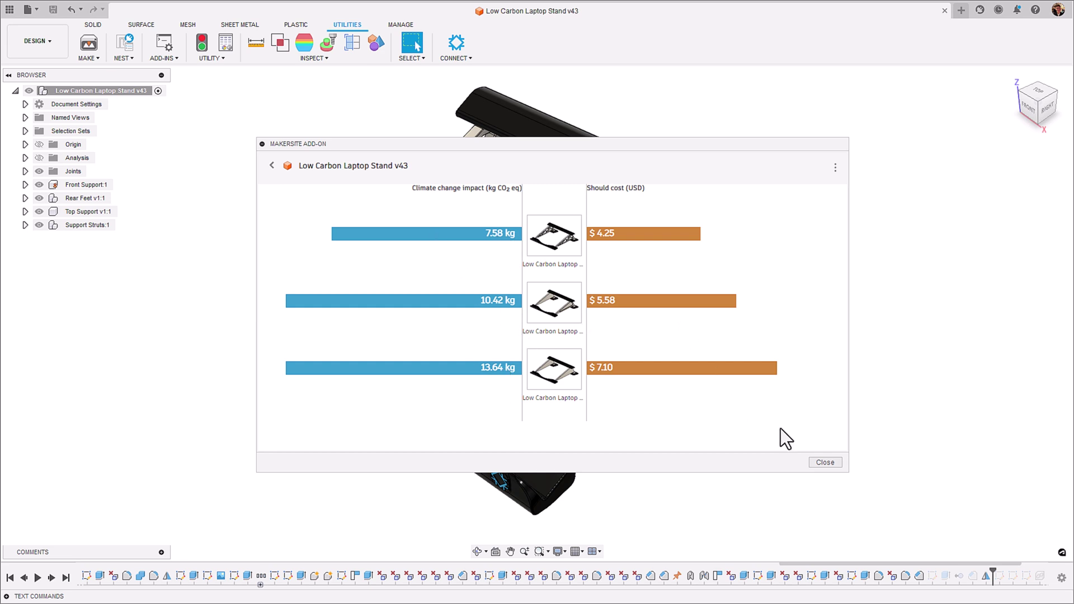
- Close the Makersite add-on and confirm quitting
left_click(826, 462)
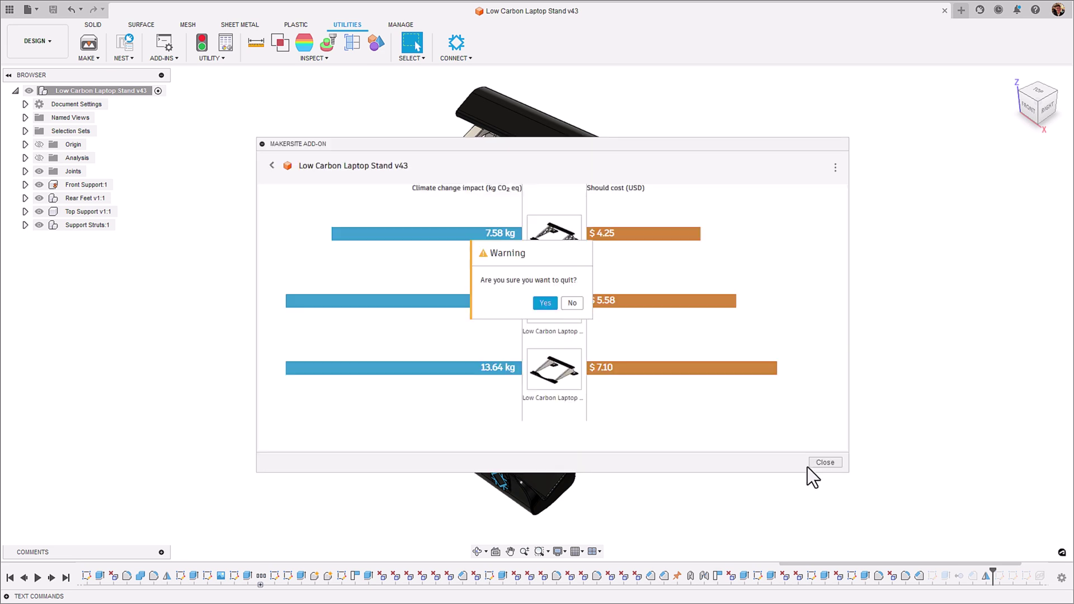
left_click(543, 303)
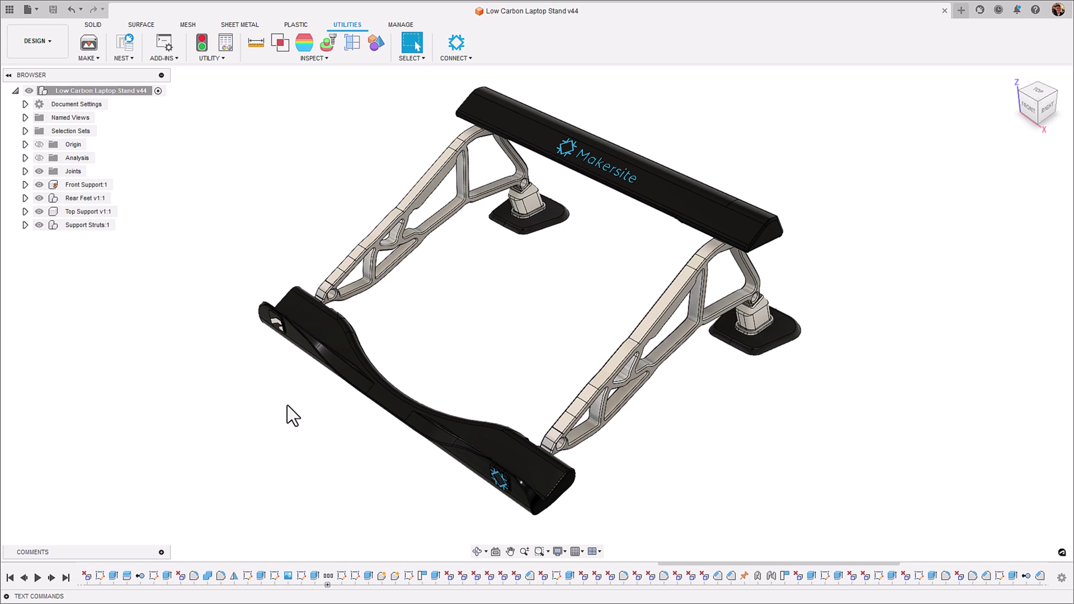
- Reopen Makersite, centre its panel, send the v44 BOM (6.27 kg, $3.63), and show the heatmap
left_click(457, 43)
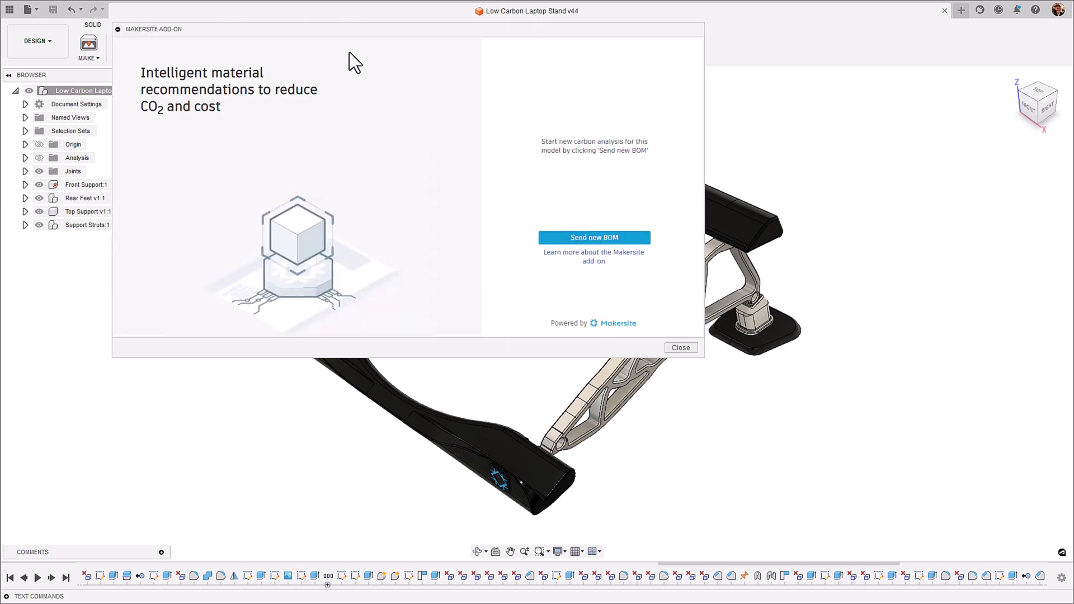
left_click_drag(345, 31, 511, 159)
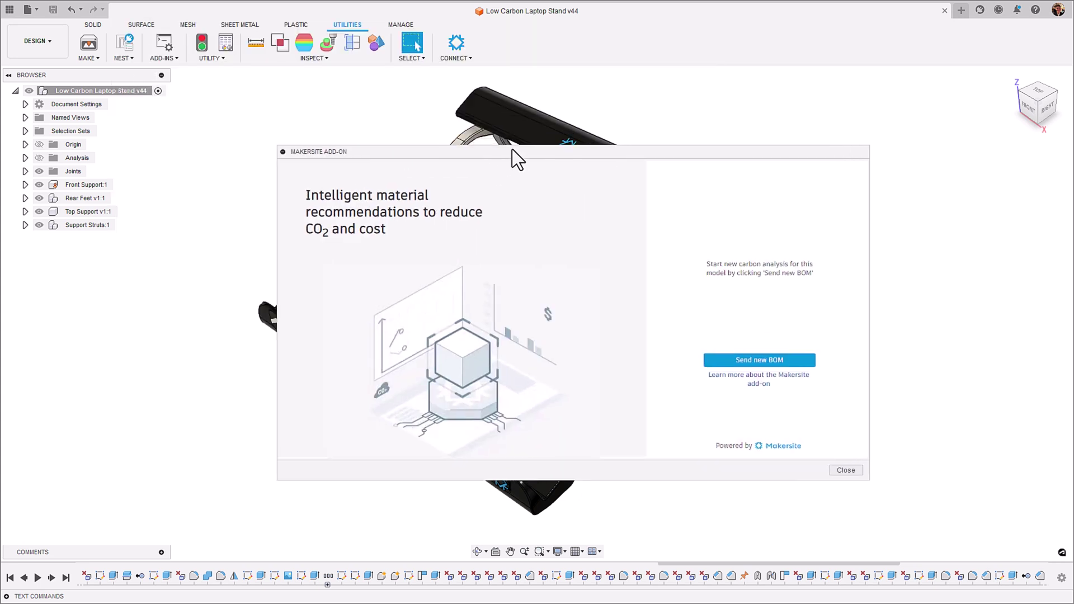
left_click(779, 359)
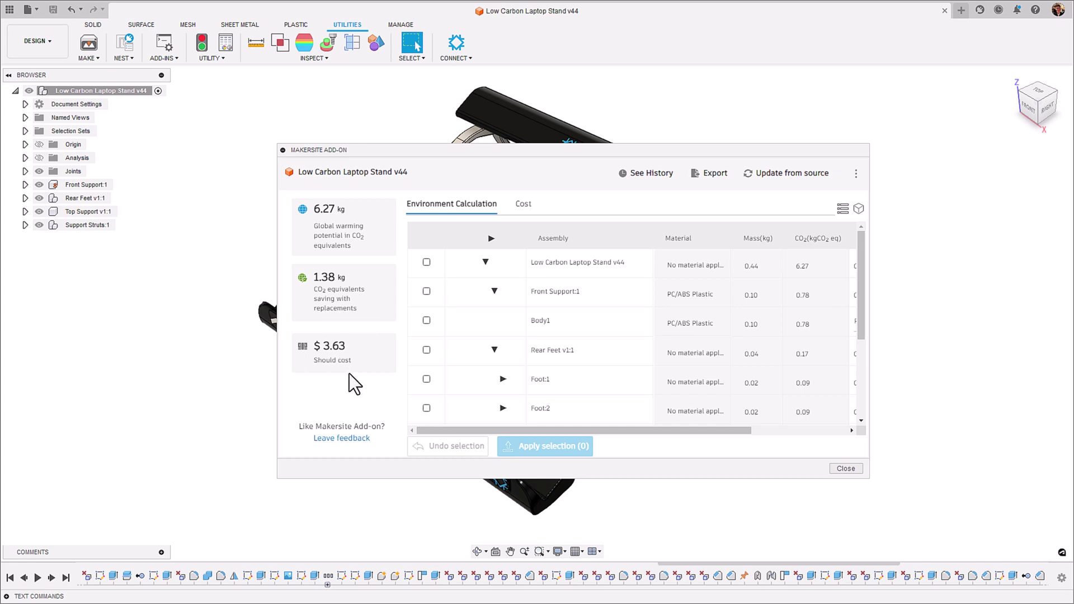
left_click(858, 209)
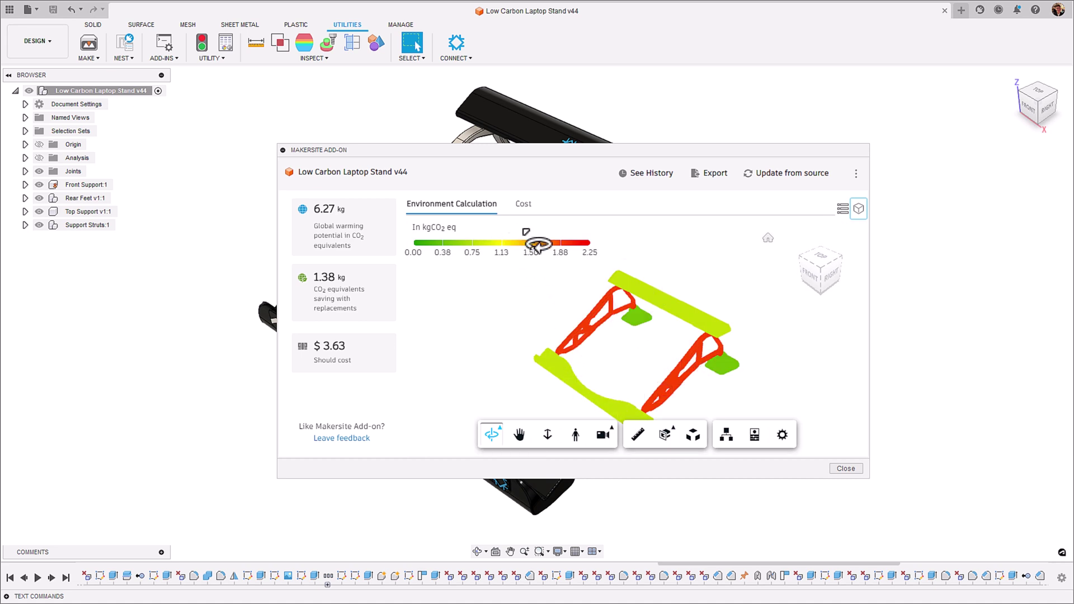
- Orbit the v44 heatmap, switch to Cost ($1.51 material, $1.86 manufacturing), and orbit again
left_click_drag(643, 339, 559, 360)
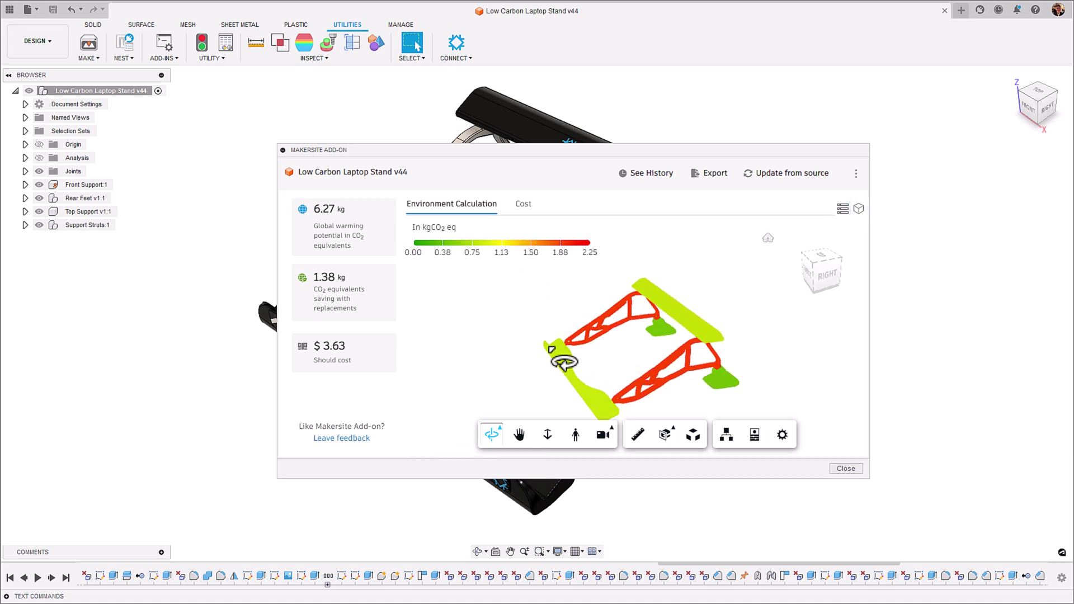
left_click(524, 204)
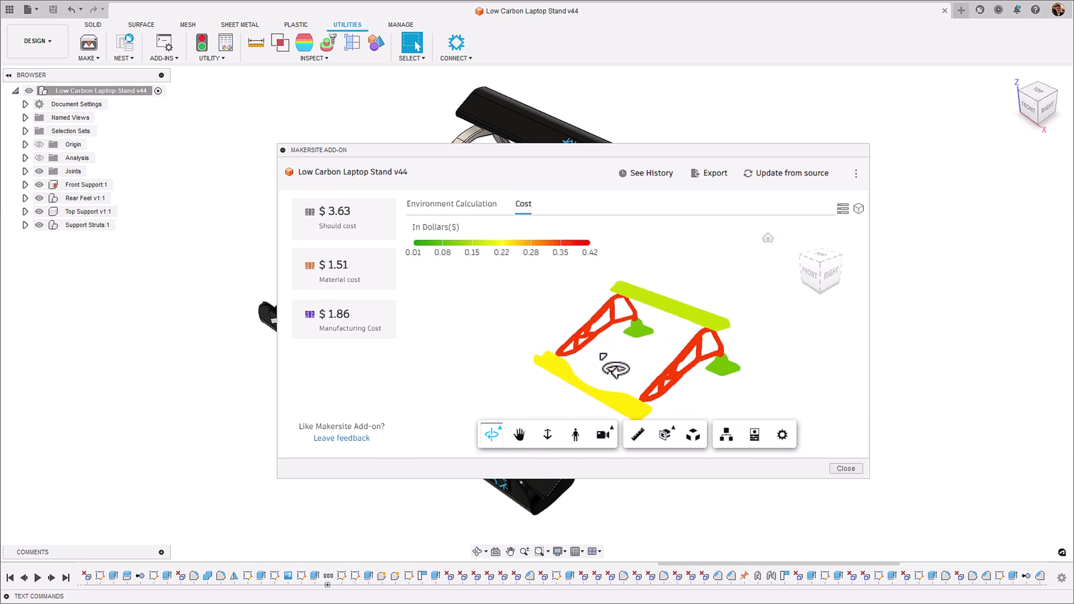
left_click_drag(616, 368, 597, 402)
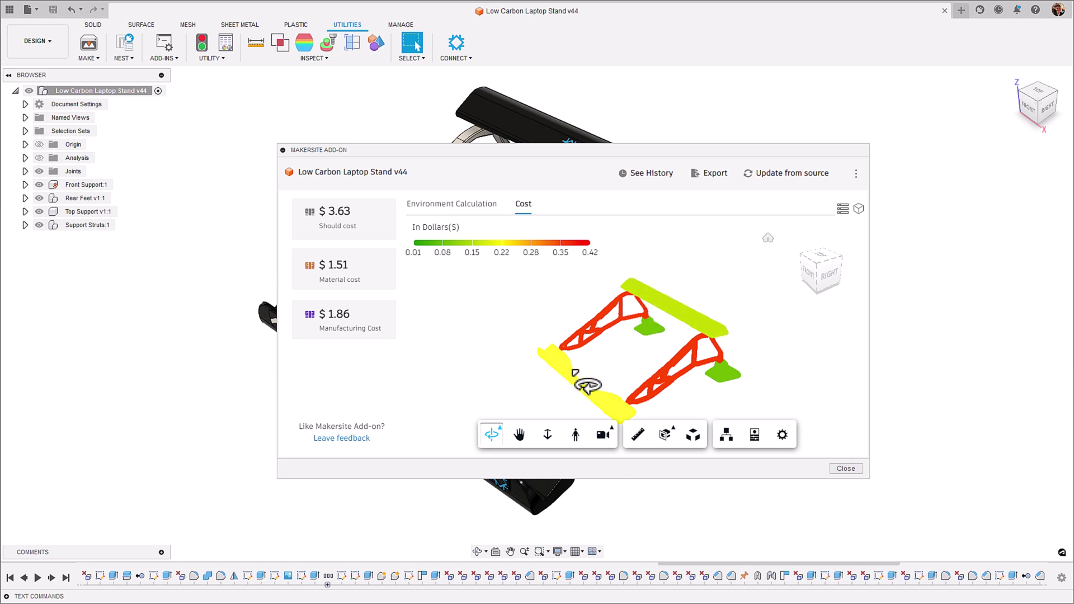
- Compare version history (6.27, 7.58 and 10.42 kg CO2e), then return to the v44 Environment Calculation table
left_click(653, 175)
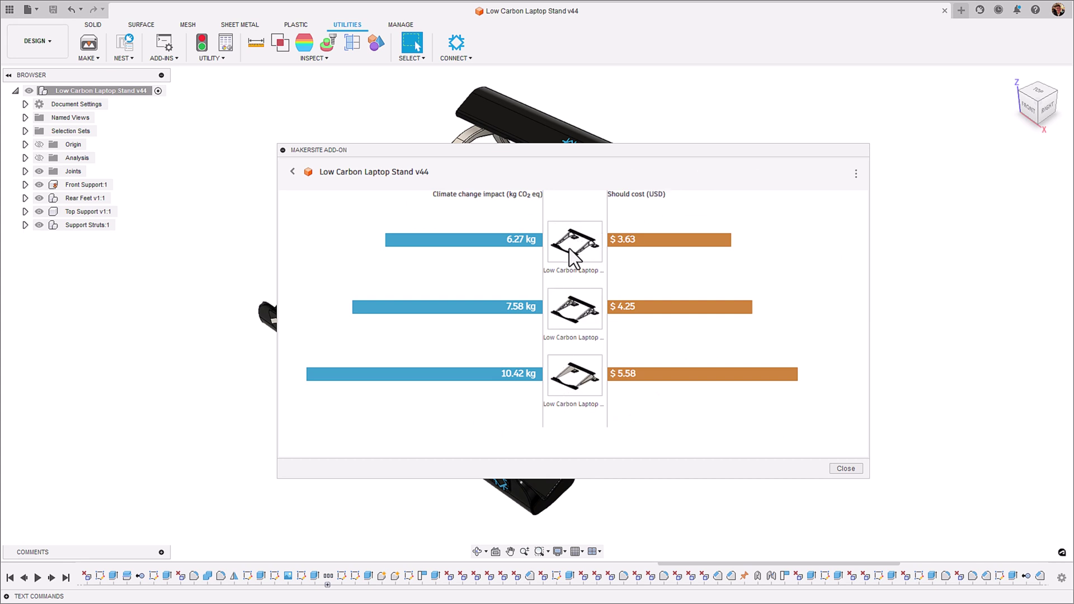
left_click(292, 171)
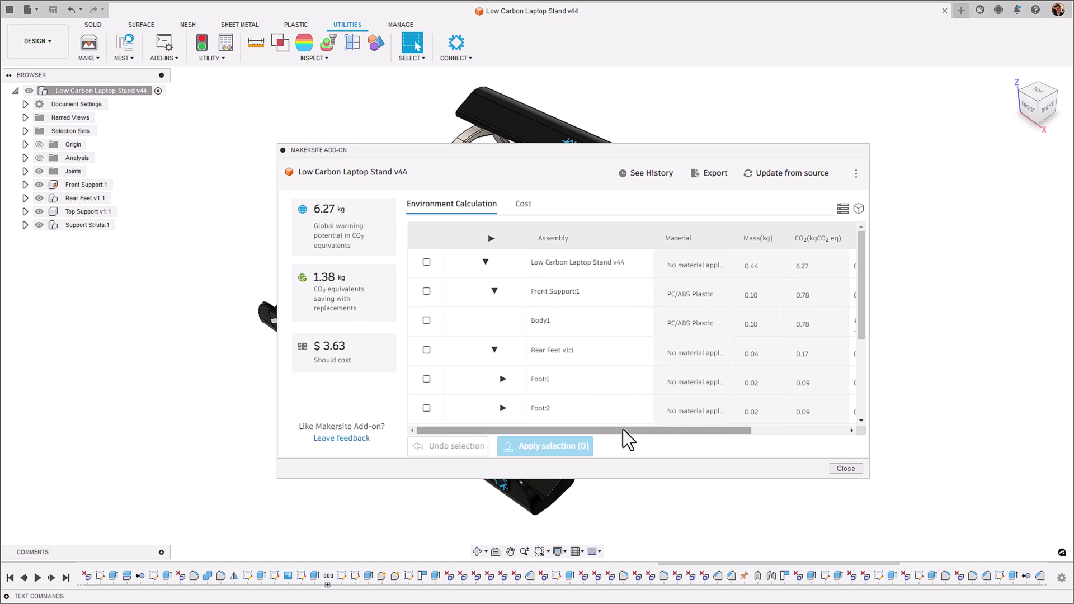
- Swap Body1 from PC/ABS Plastic to recommended Polypropylene, cutting CO2 to 5.68 kg and cost to $3.18
left_click_drag(623, 430, 727, 431)
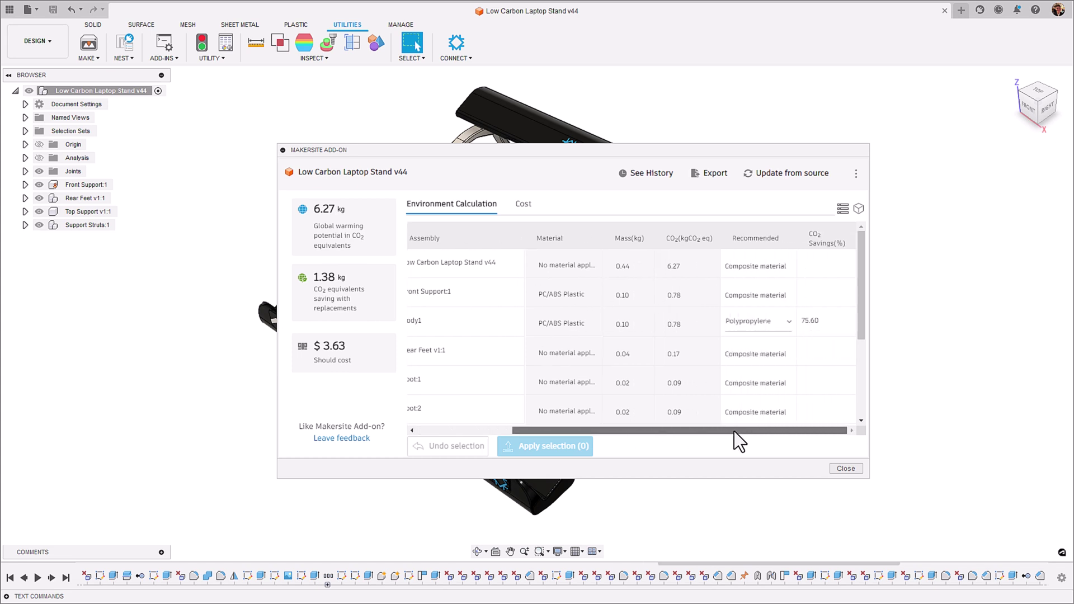
left_click(774, 324)
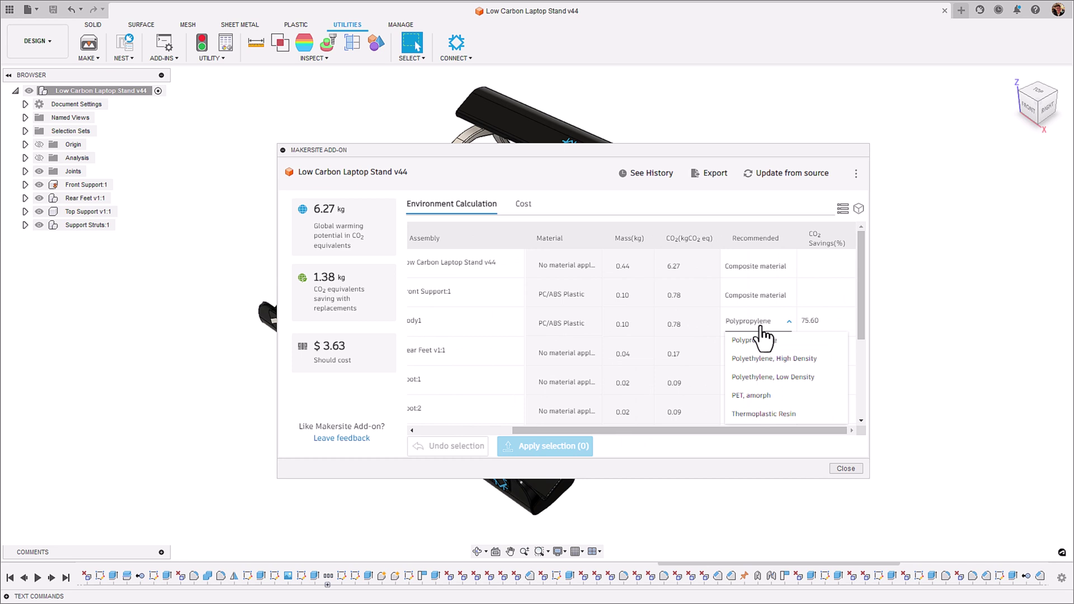
left_click(761, 339)
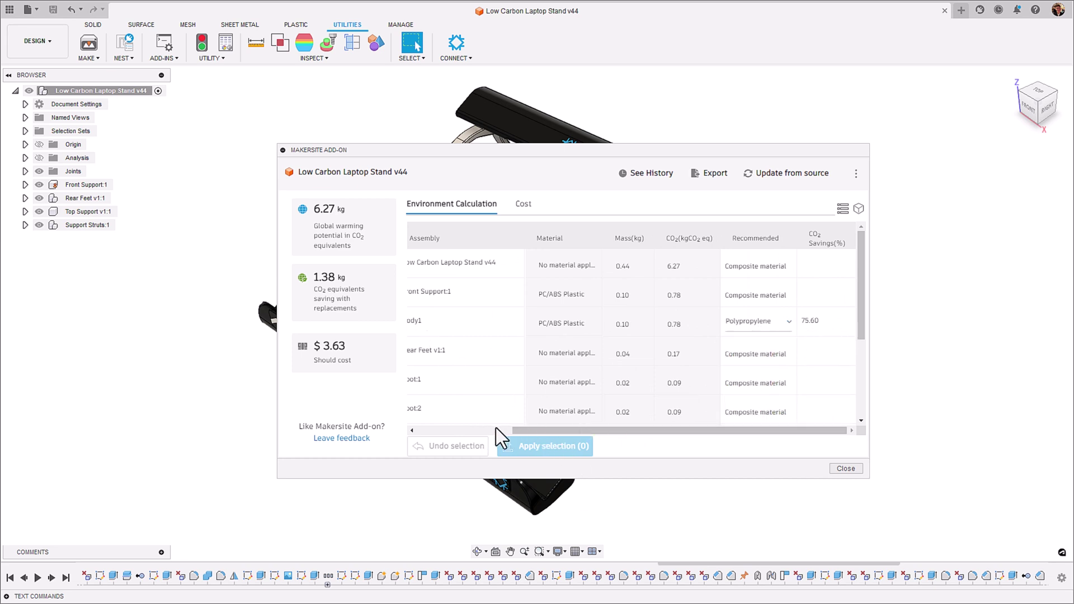
left_click_drag(543, 430, 403, 438)
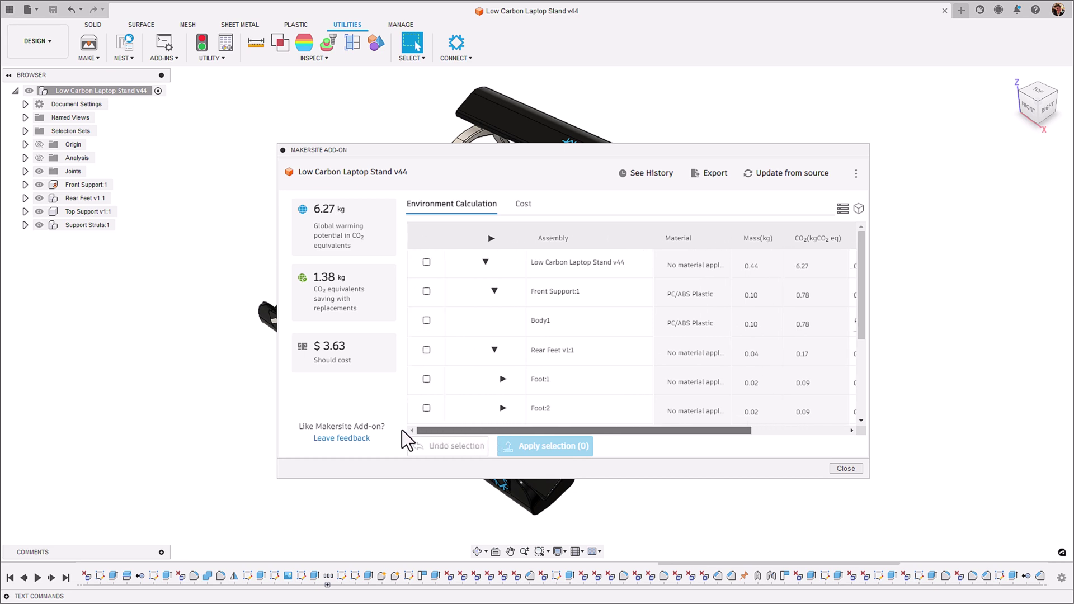
left_click(425, 320)
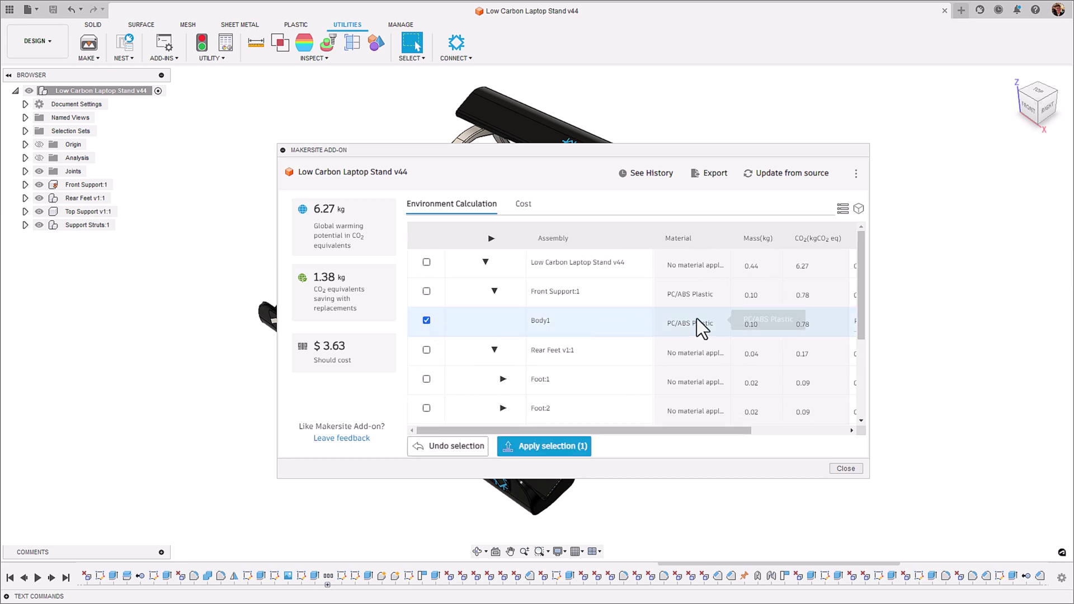
left_click(530, 453)
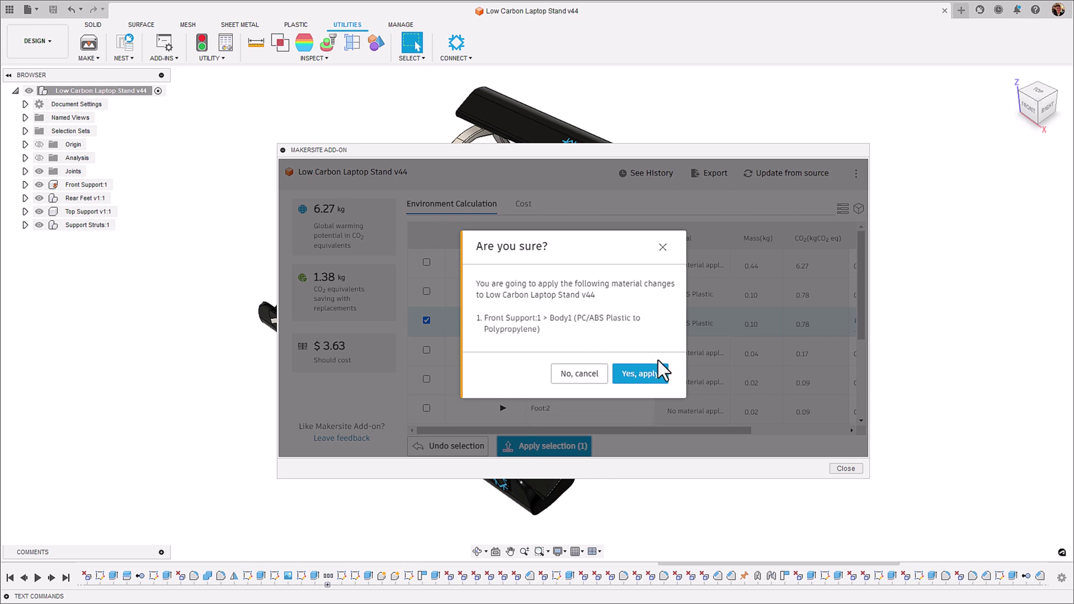
left_click(643, 372)
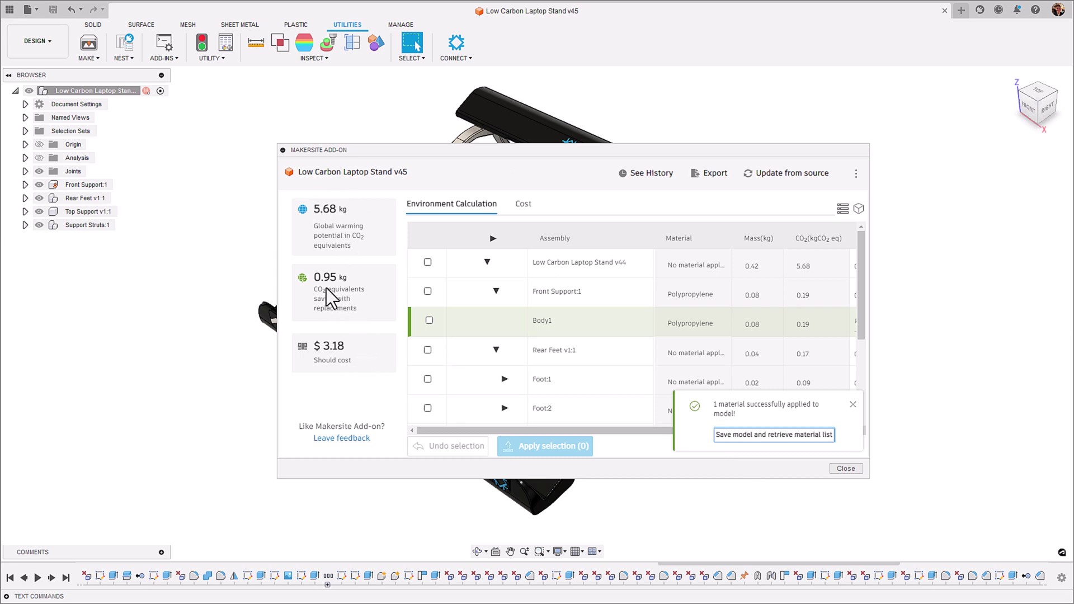
left_click(852, 405)
left_click(644, 175)
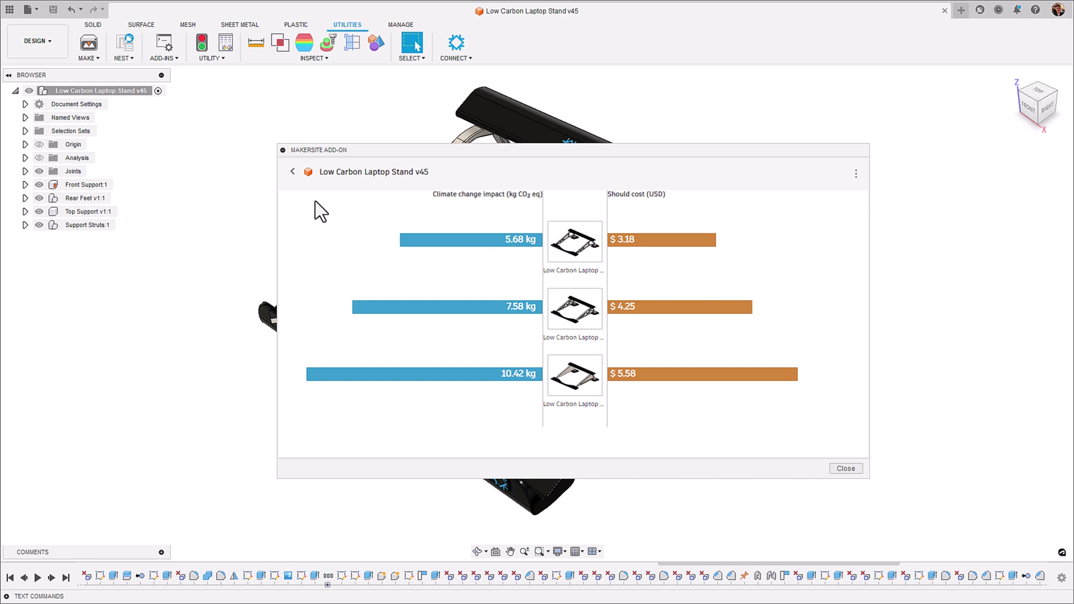
left_click(291, 172)
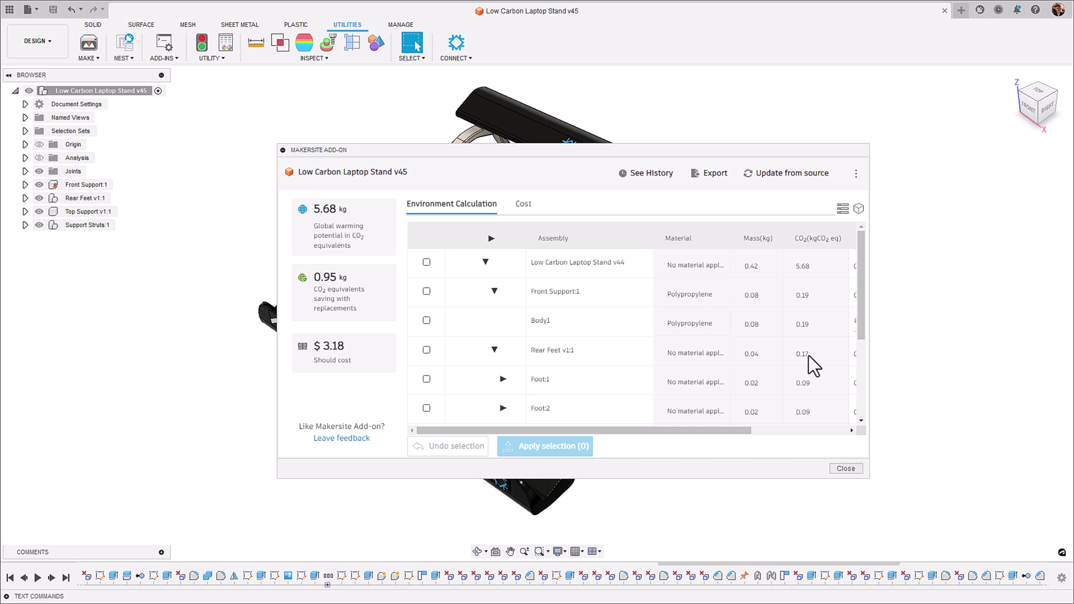
left_click(713, 184)
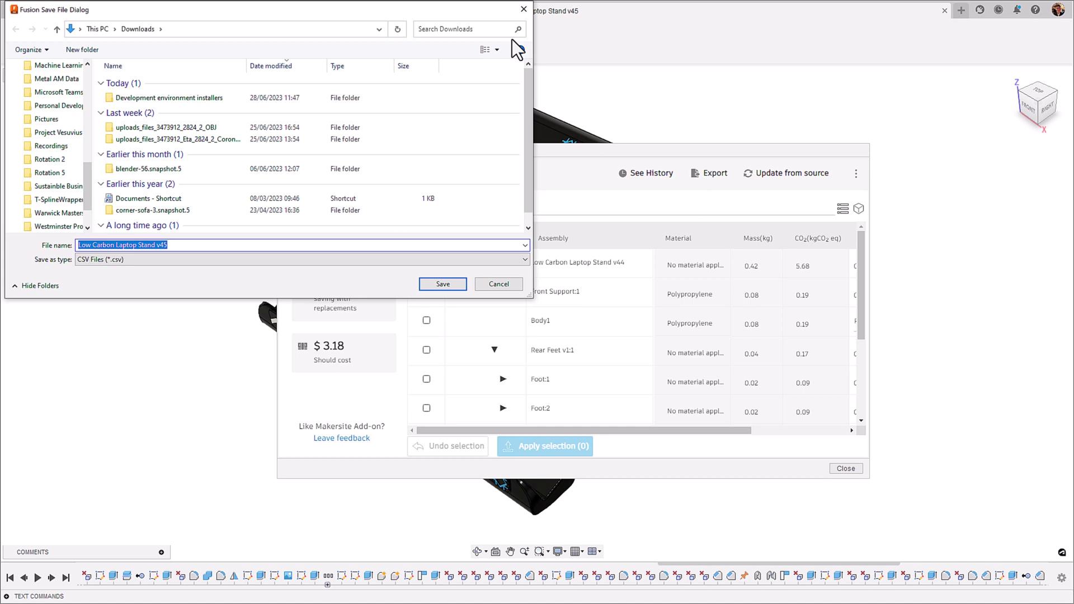
left_click(526, 10)
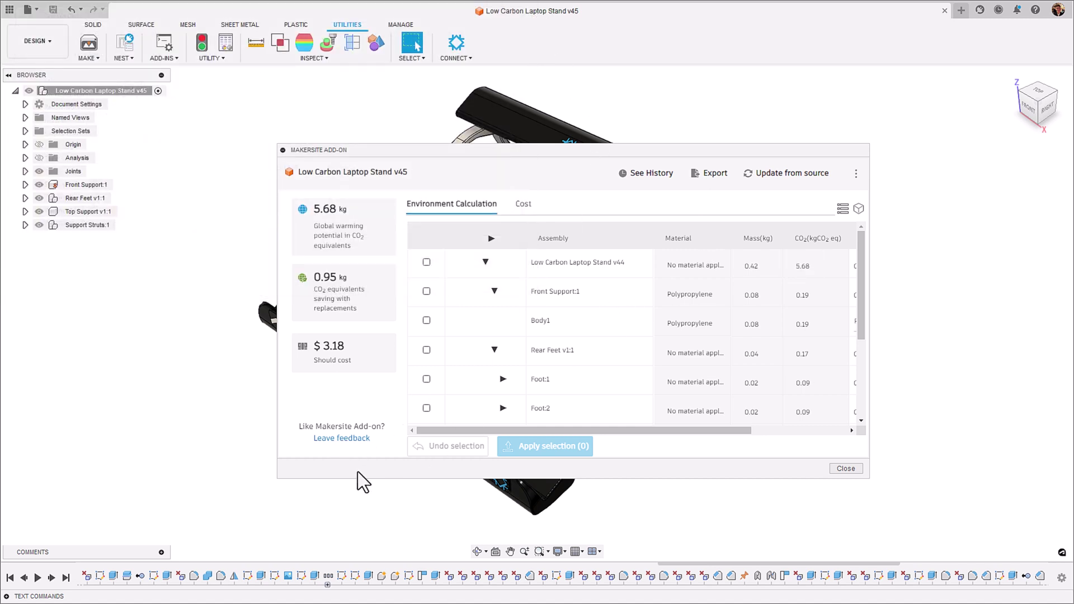
- Open the Makersite feedback form and look through question 4's answer options without choosing one
left_click(358, 439)
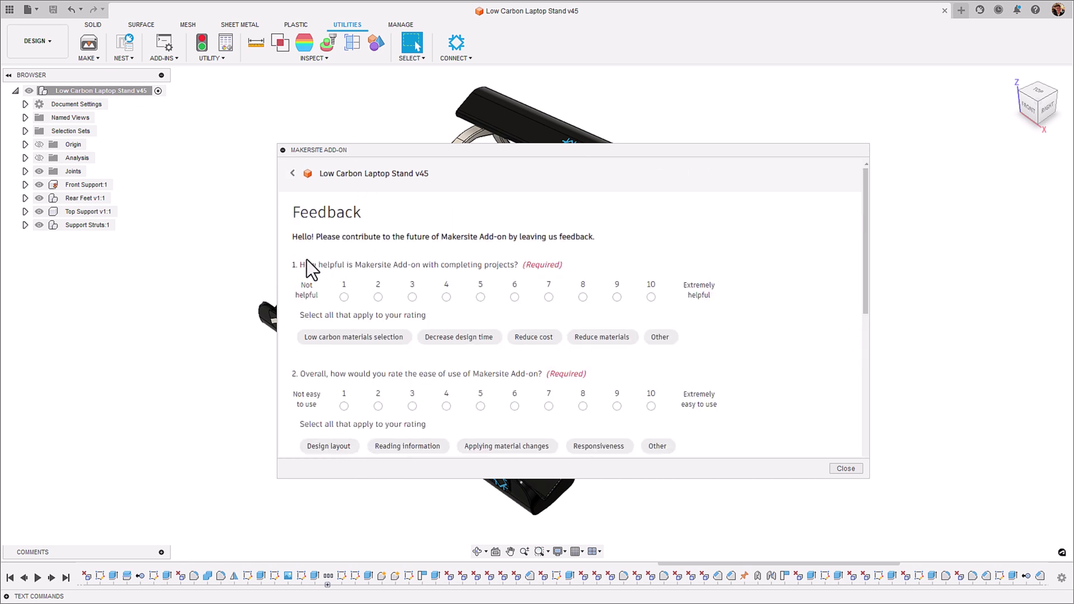
scroll(523, 273, "down", 2)
scroll(348, 321, "up", 1)
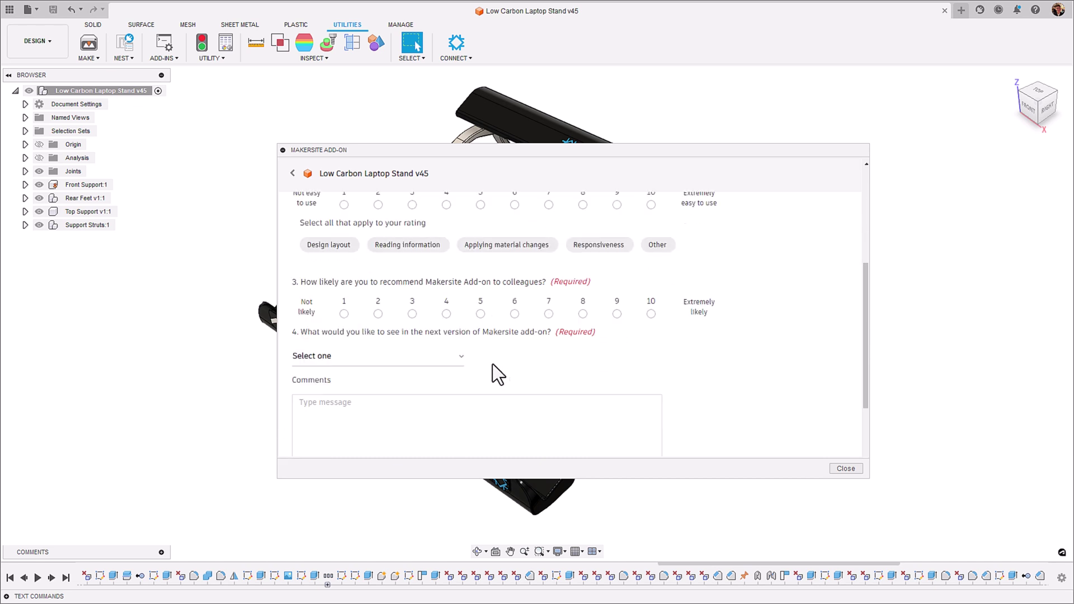
left_click(390, 292)
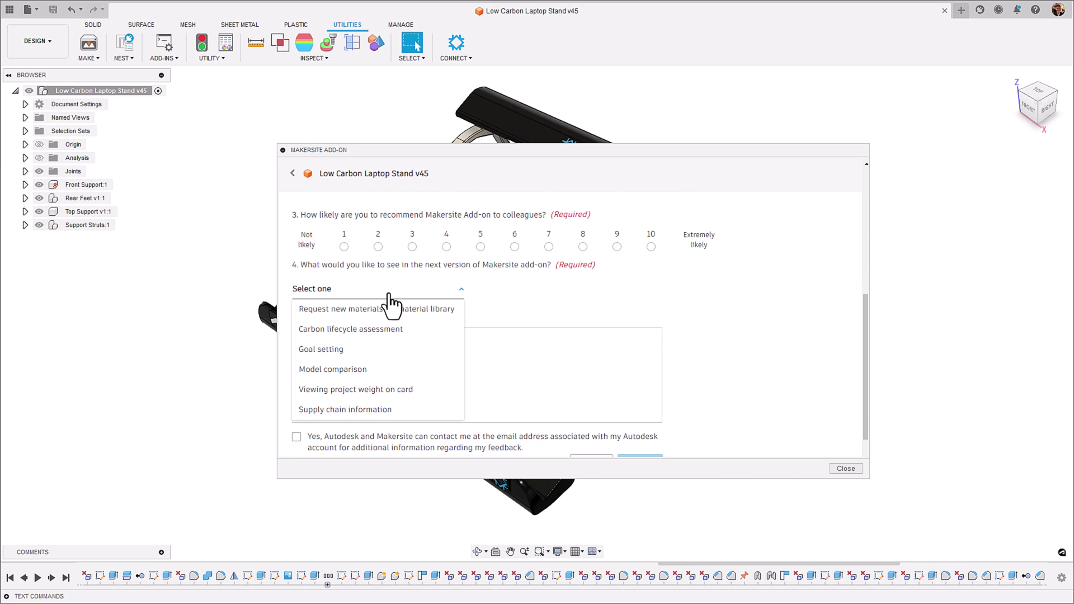
left_click(390, 294)
scroll(393, 296, "down", 1)
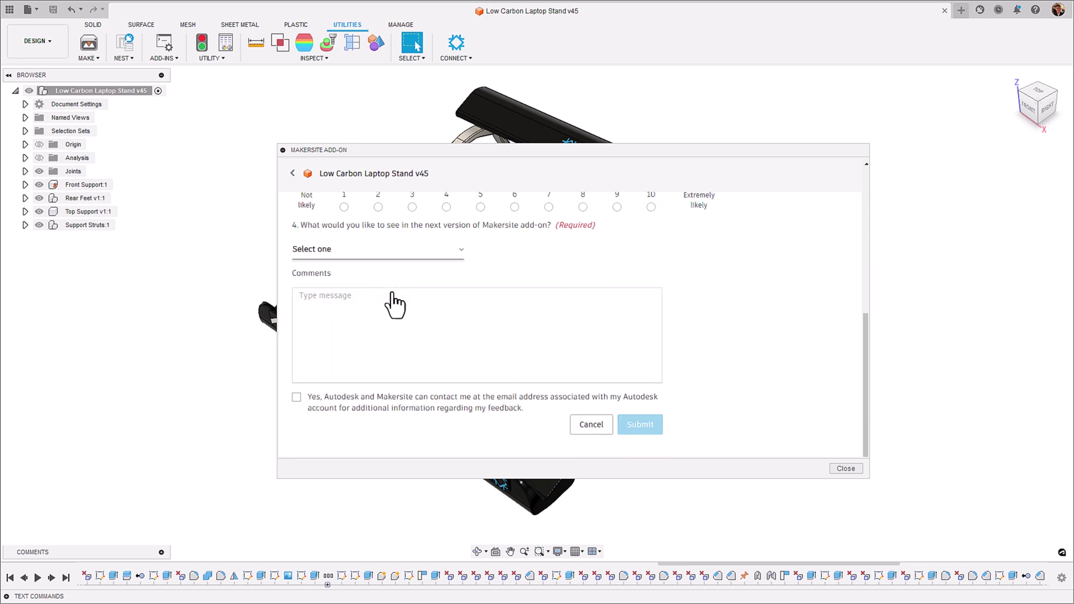